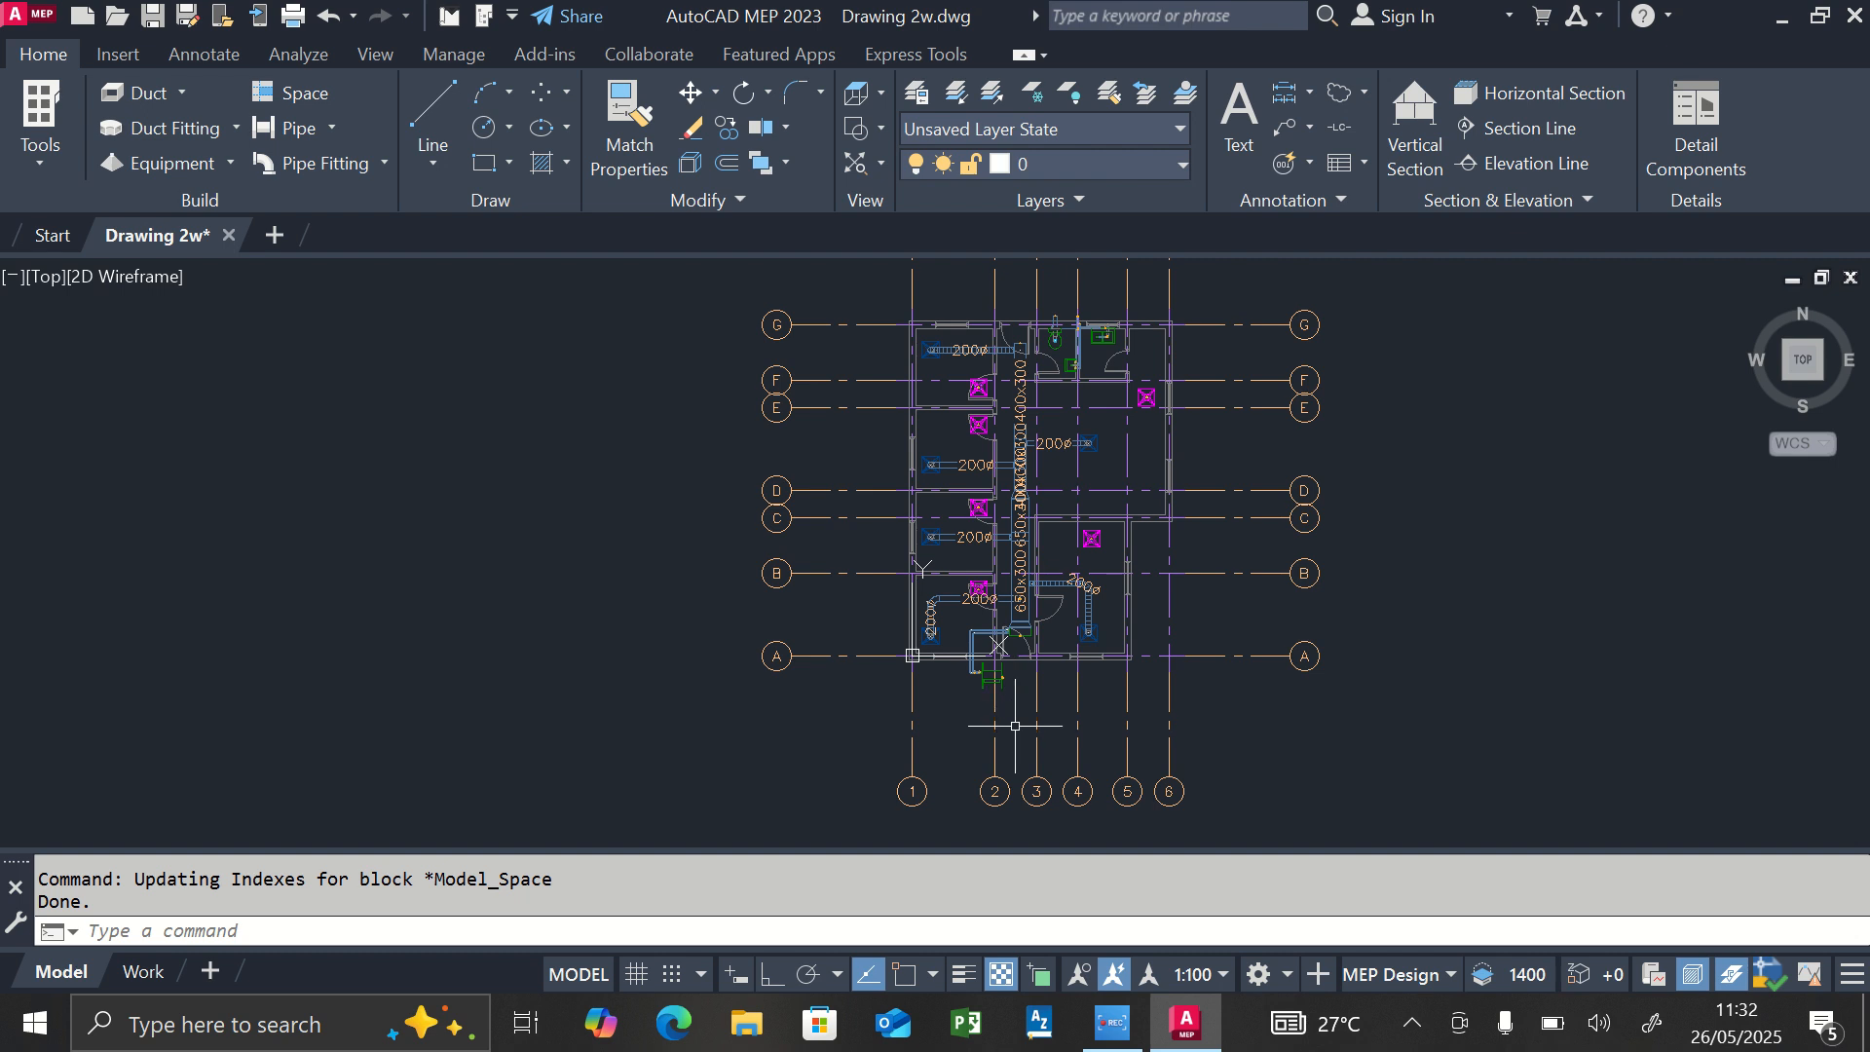
# Switch to the Electrical workspace and open its tool palettes.
pyautogui.click(1268, 978)
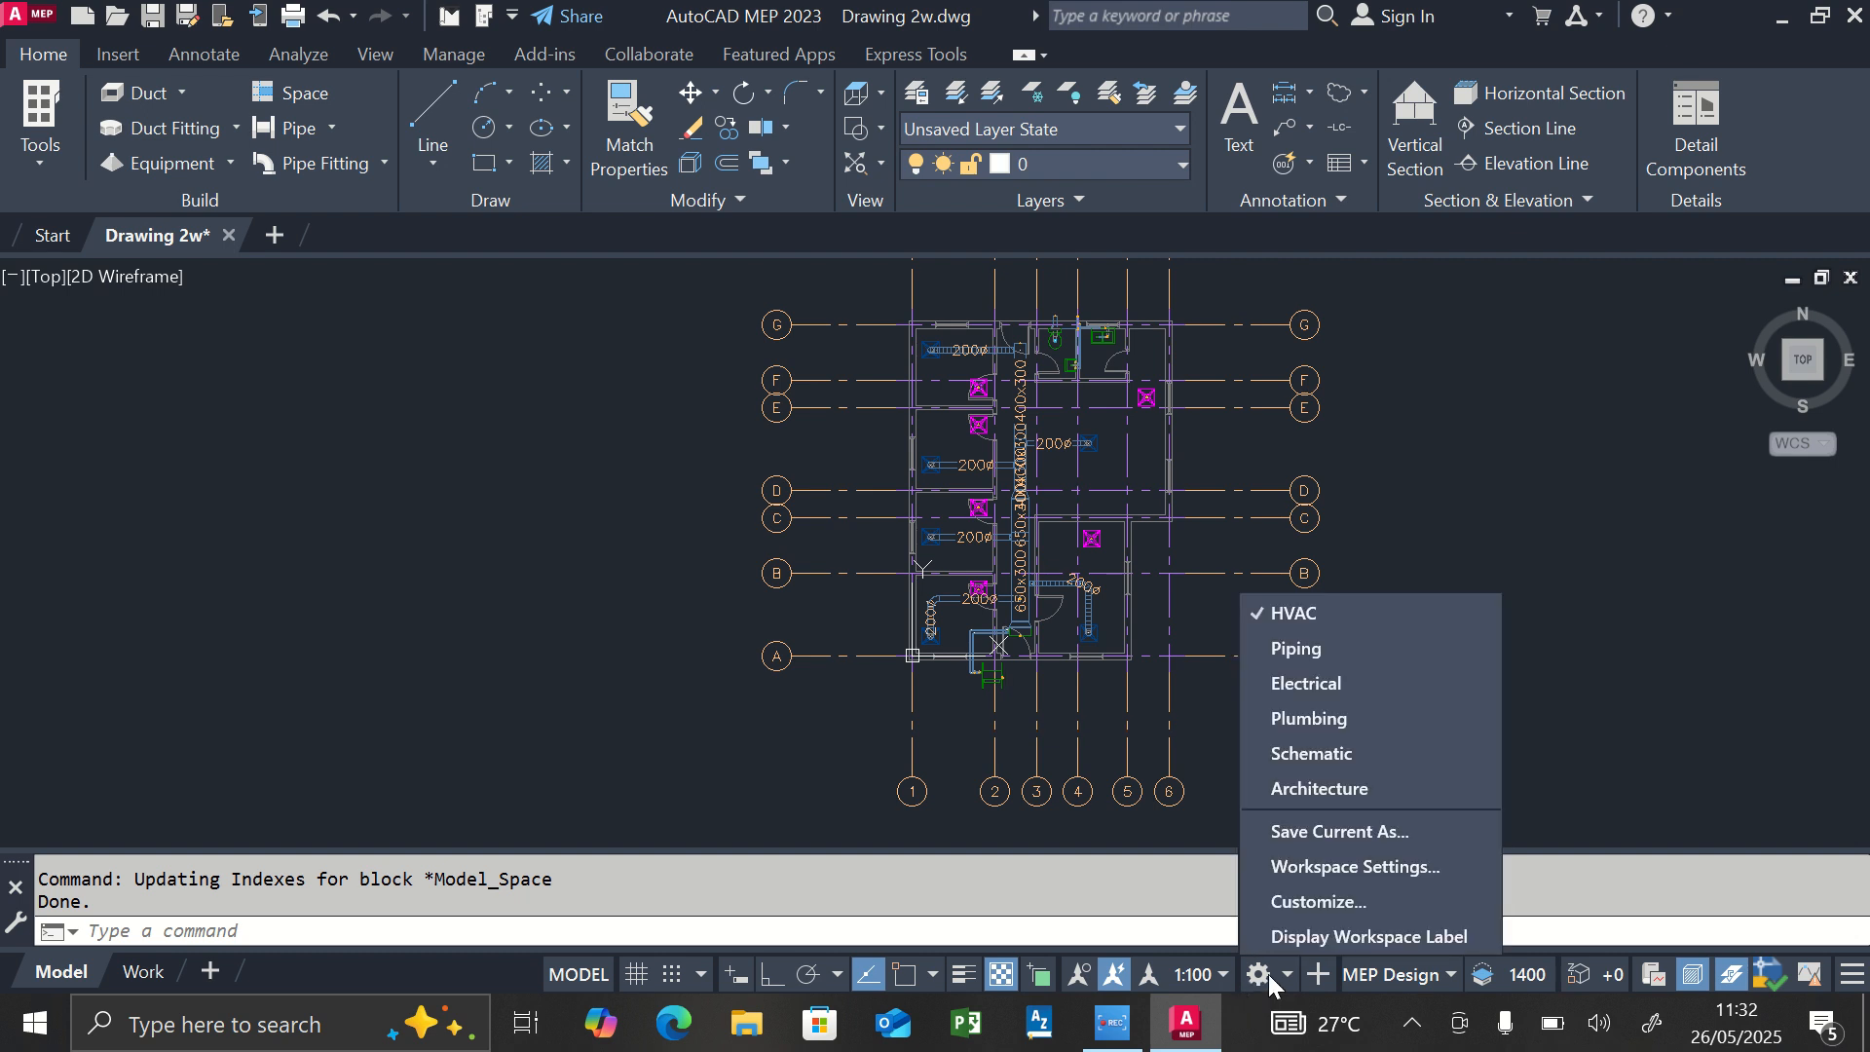
pyautogui.click(1276, 703)
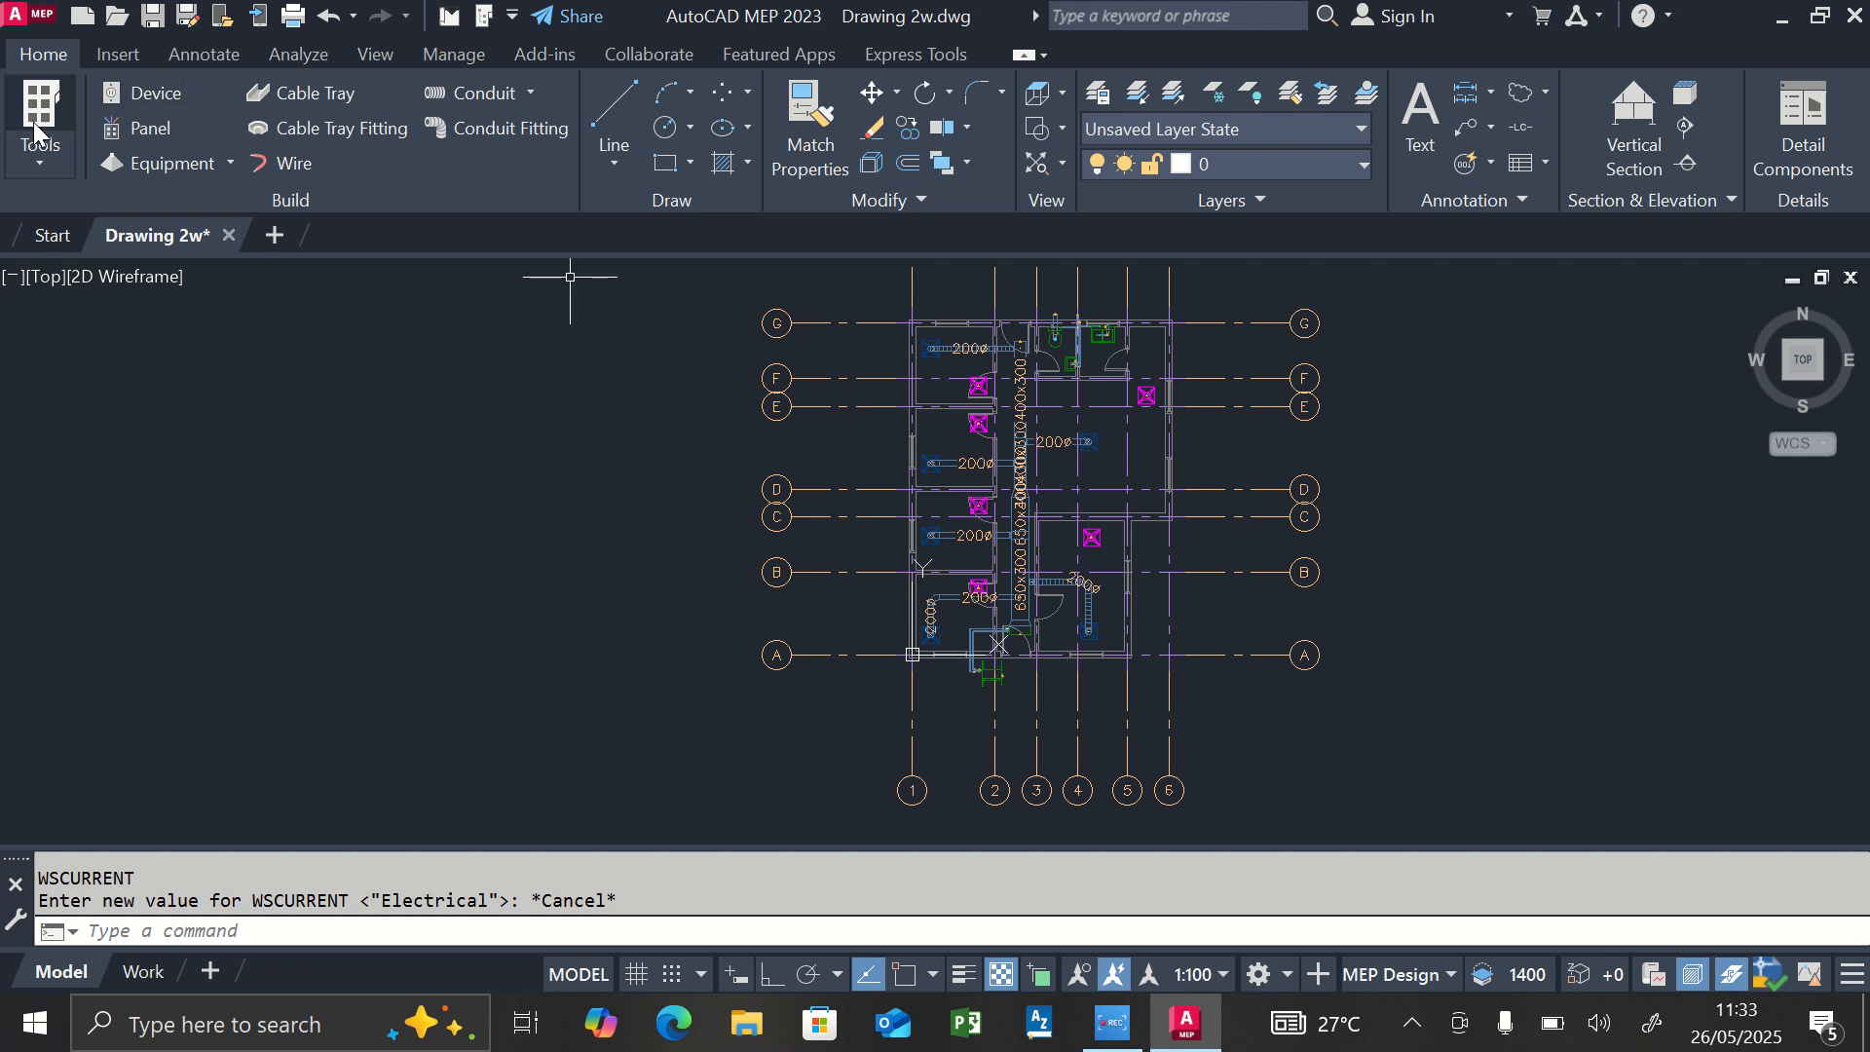
pyautogui.click(33, 161)
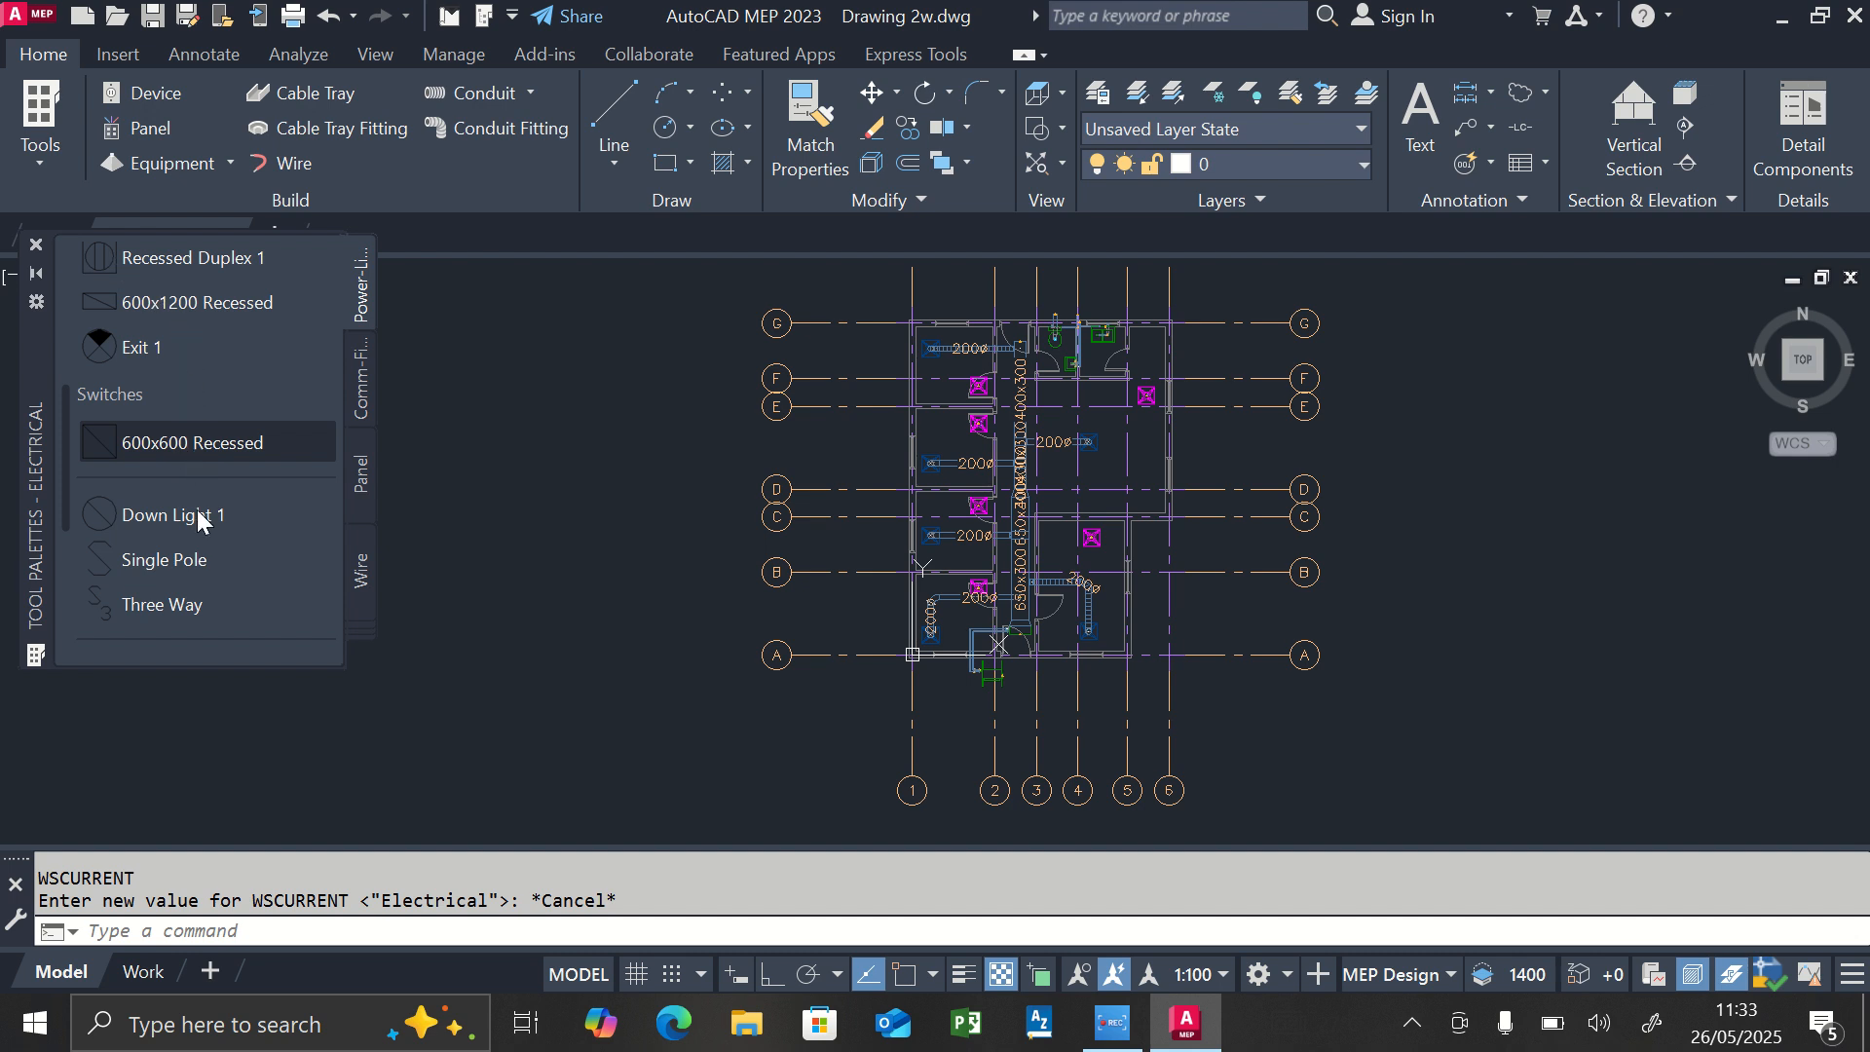
# Insert one 600x600 Recessed light with rotation 0 near the middle of the room between grid lines A and B.
pyautogui.scroll(5, 197, 347)
pyautogui.scroll(-3, 195, 348)
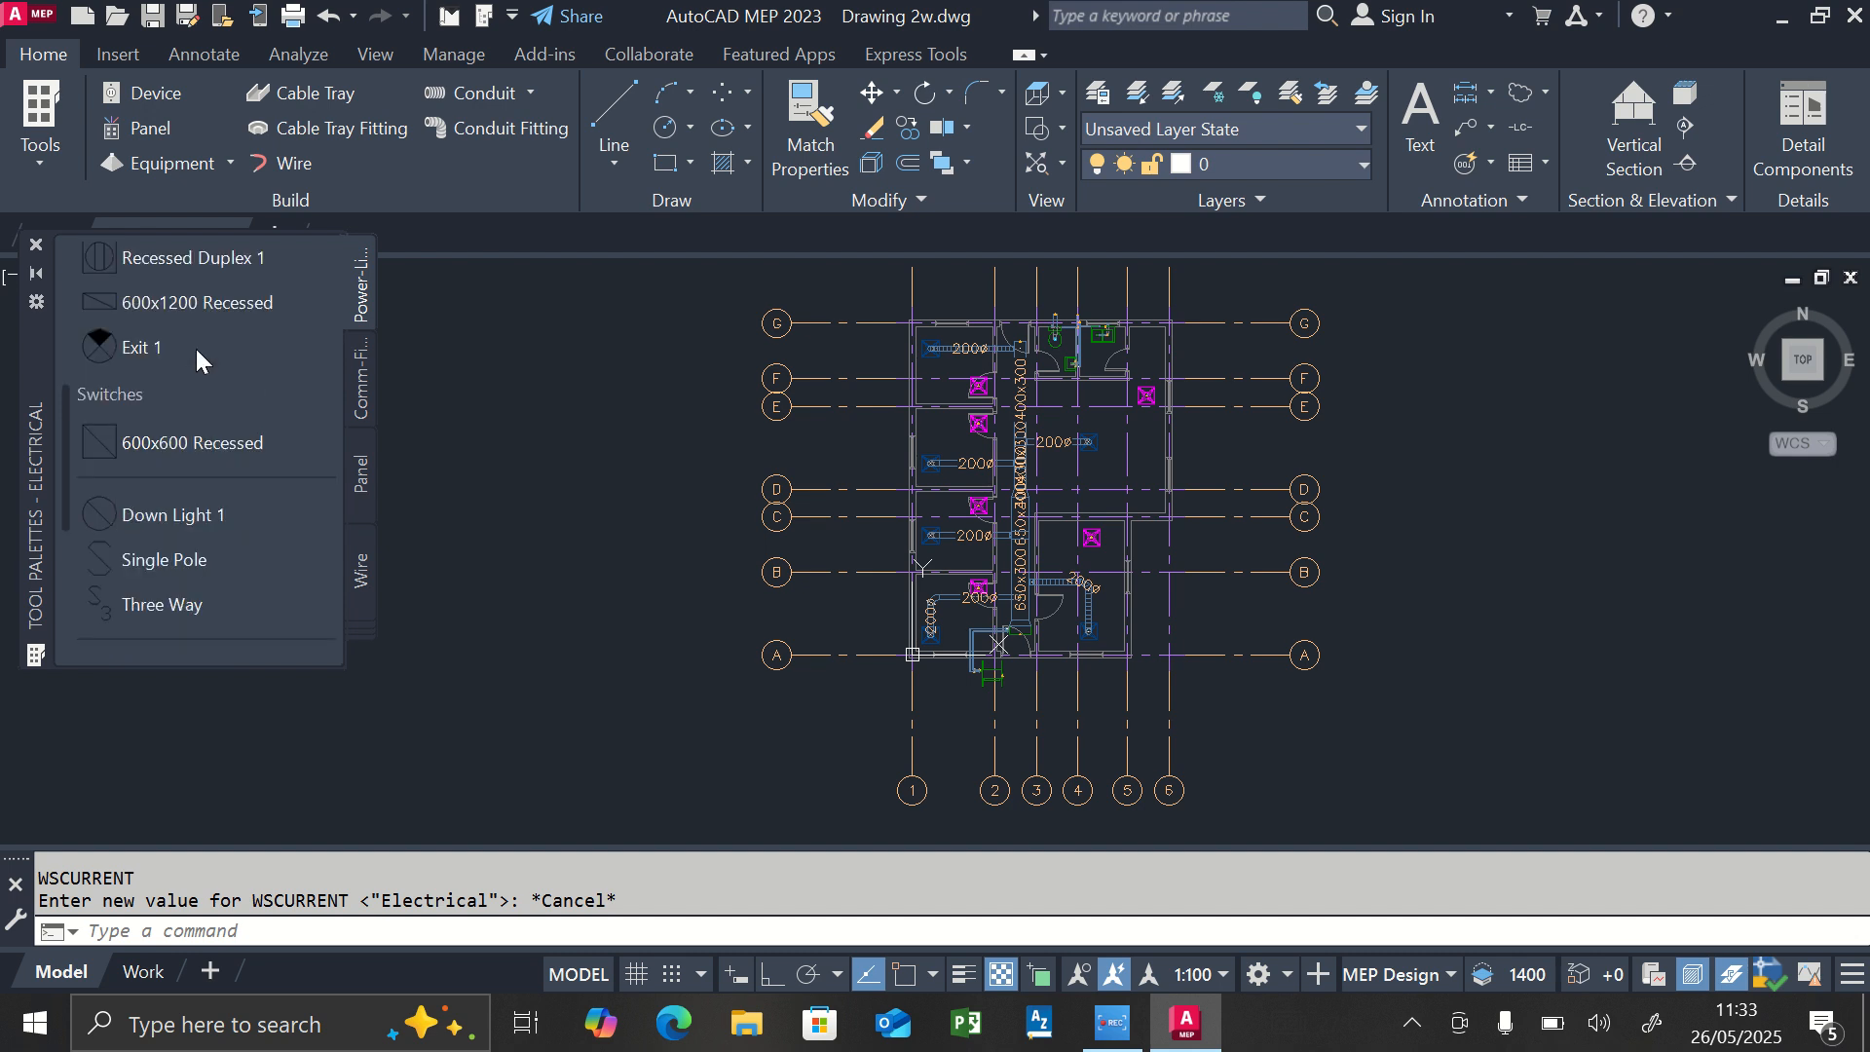
pyautogui.click(206, 443)
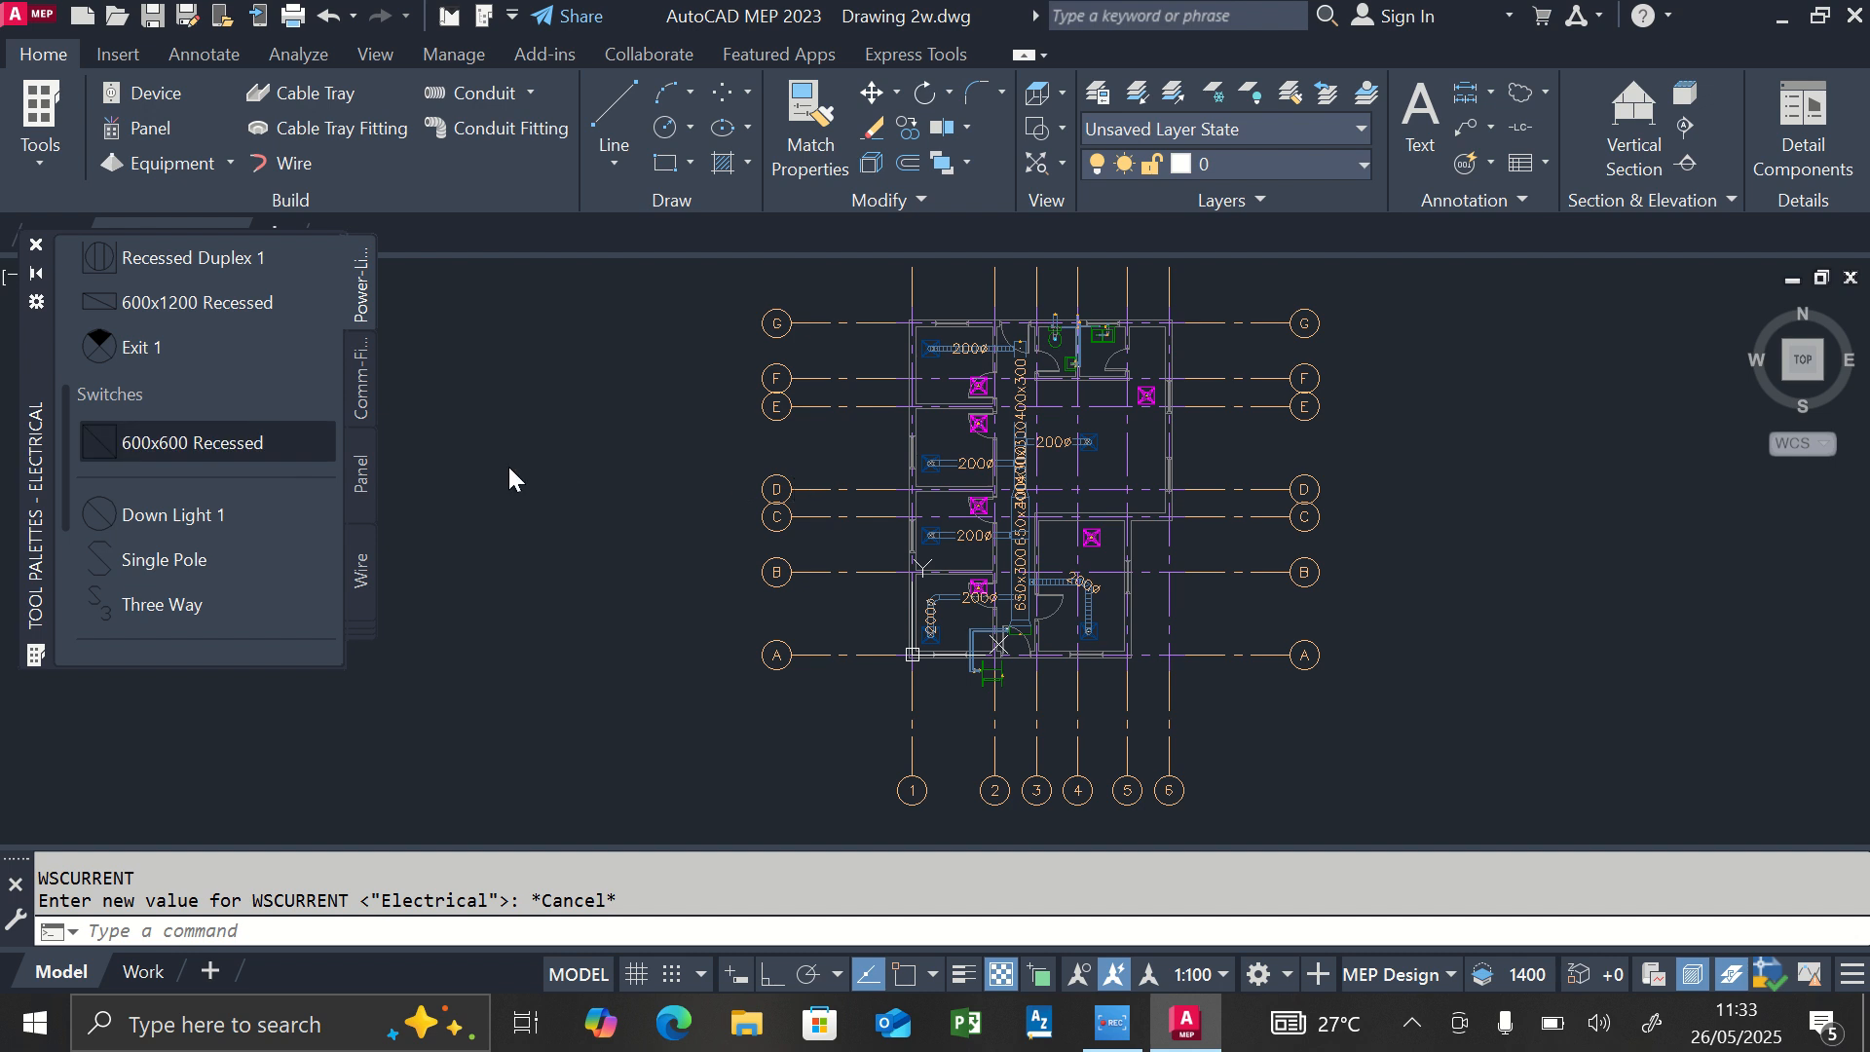
pyautogui.click(230, 447)
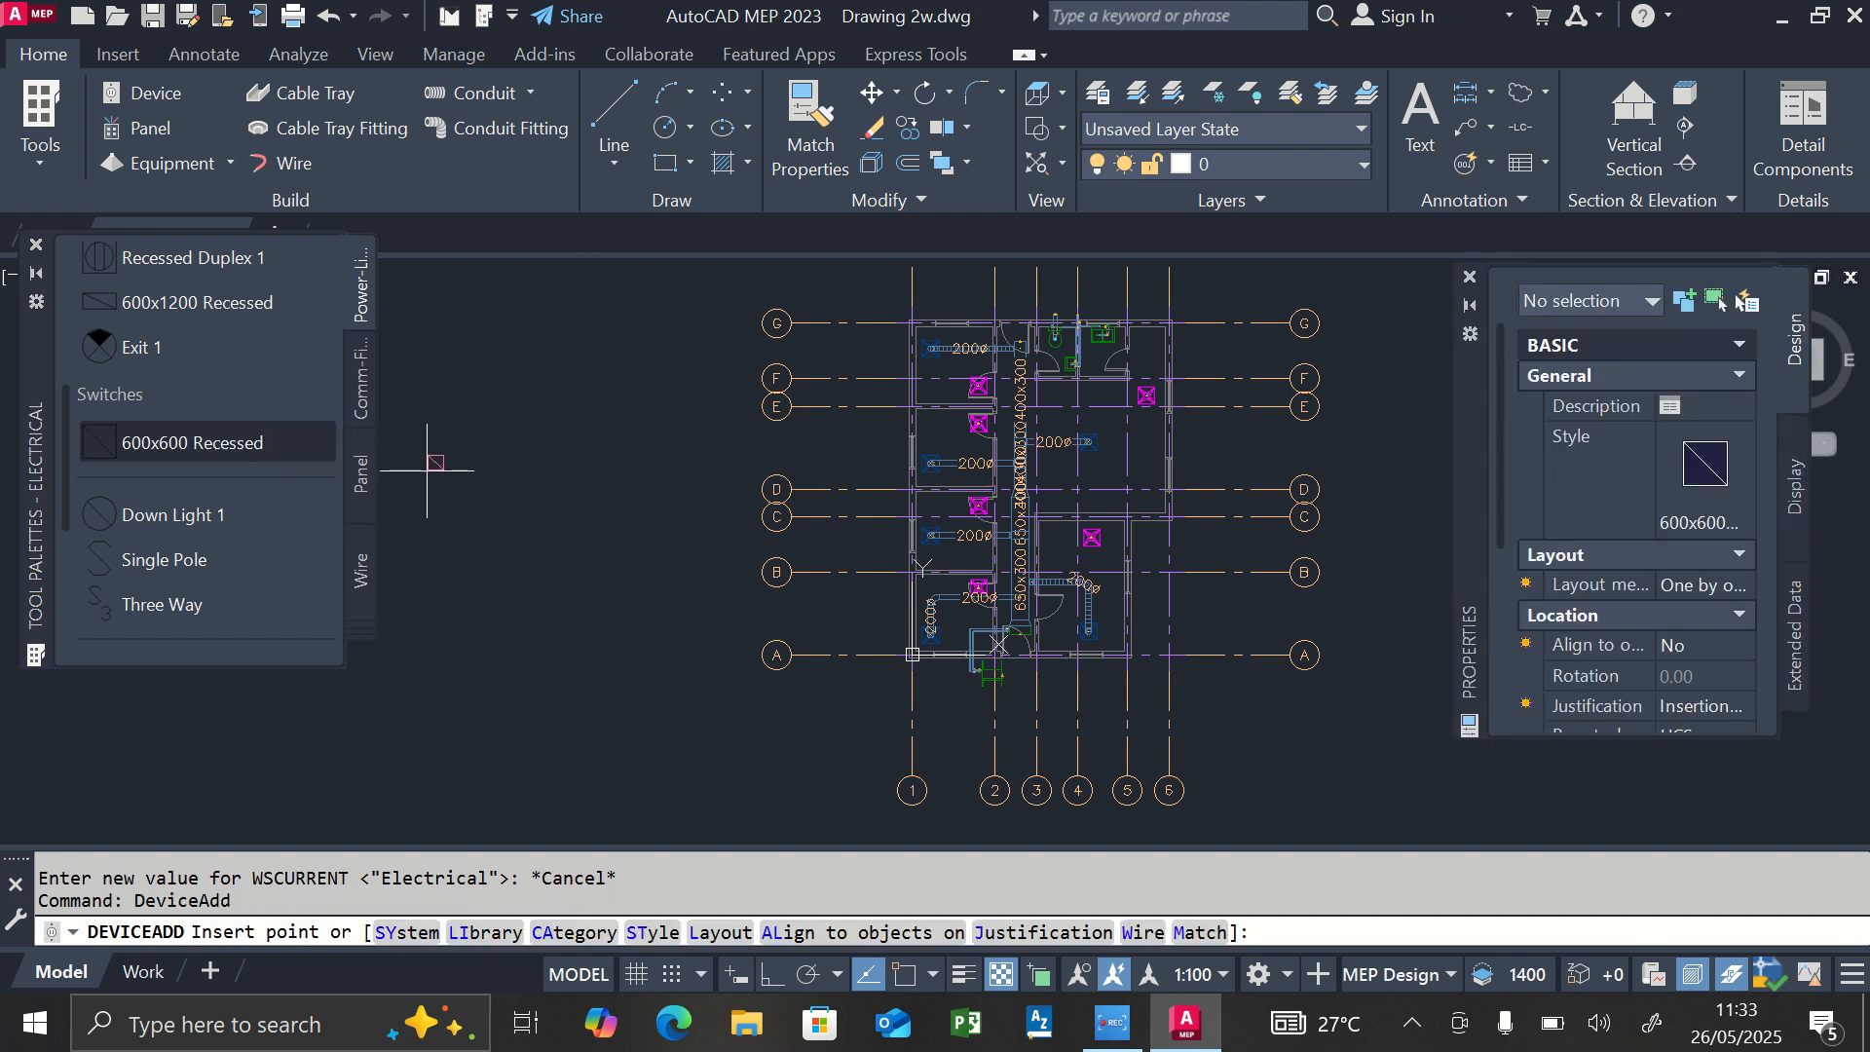
pyautogui.scroll(2, 976, 552)
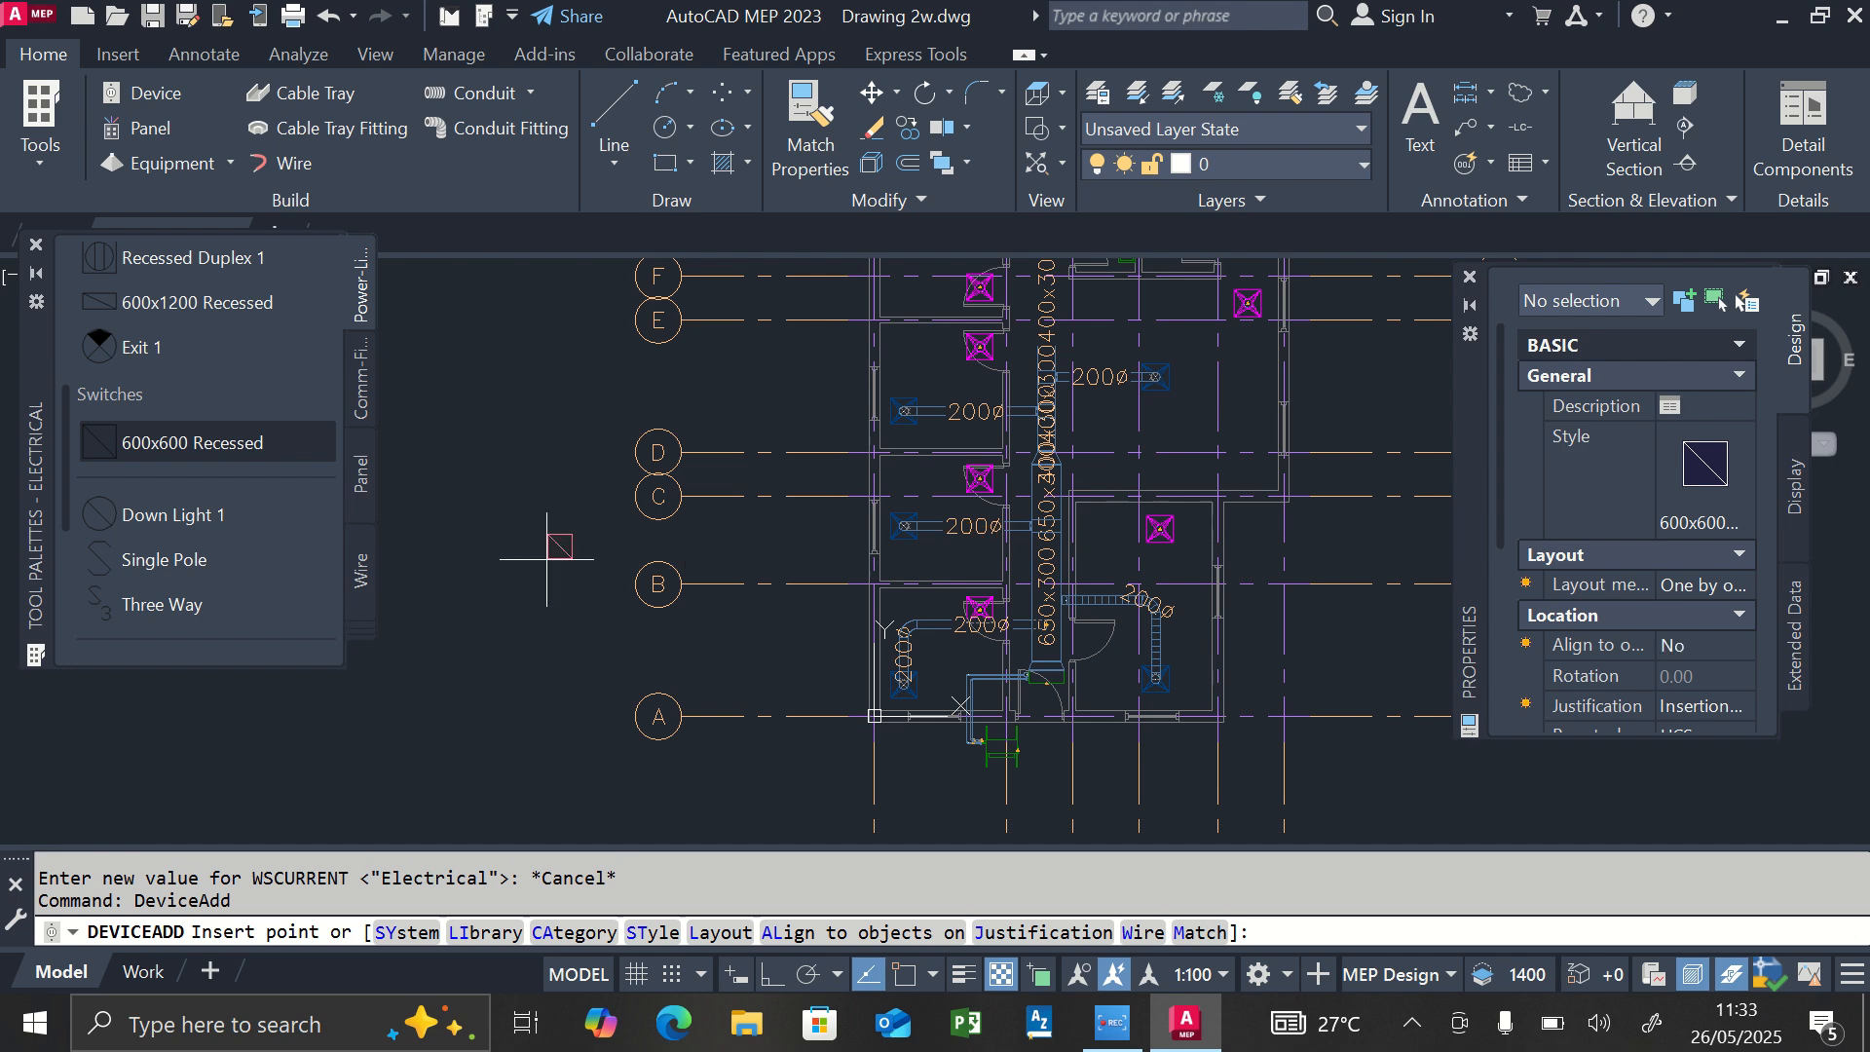
pyautogui.scroll(4, 970, 680)
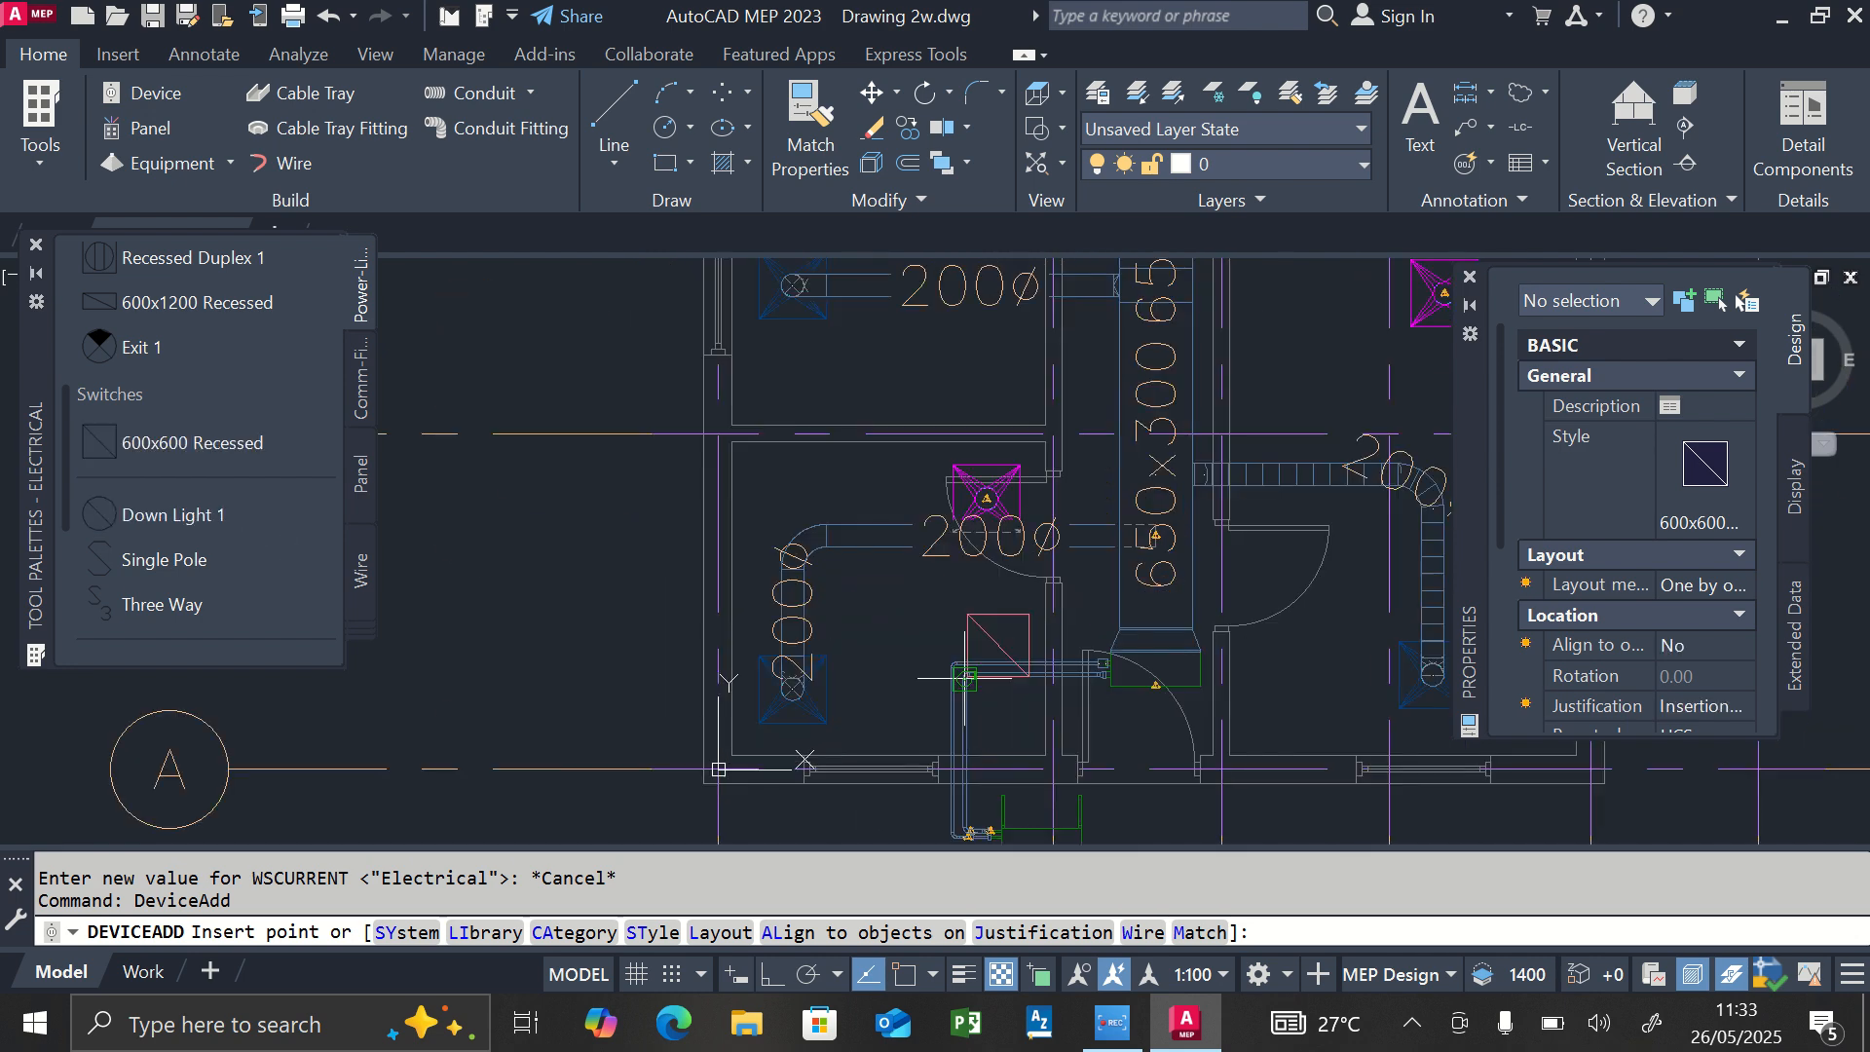
pyautogui.click(857, 628)
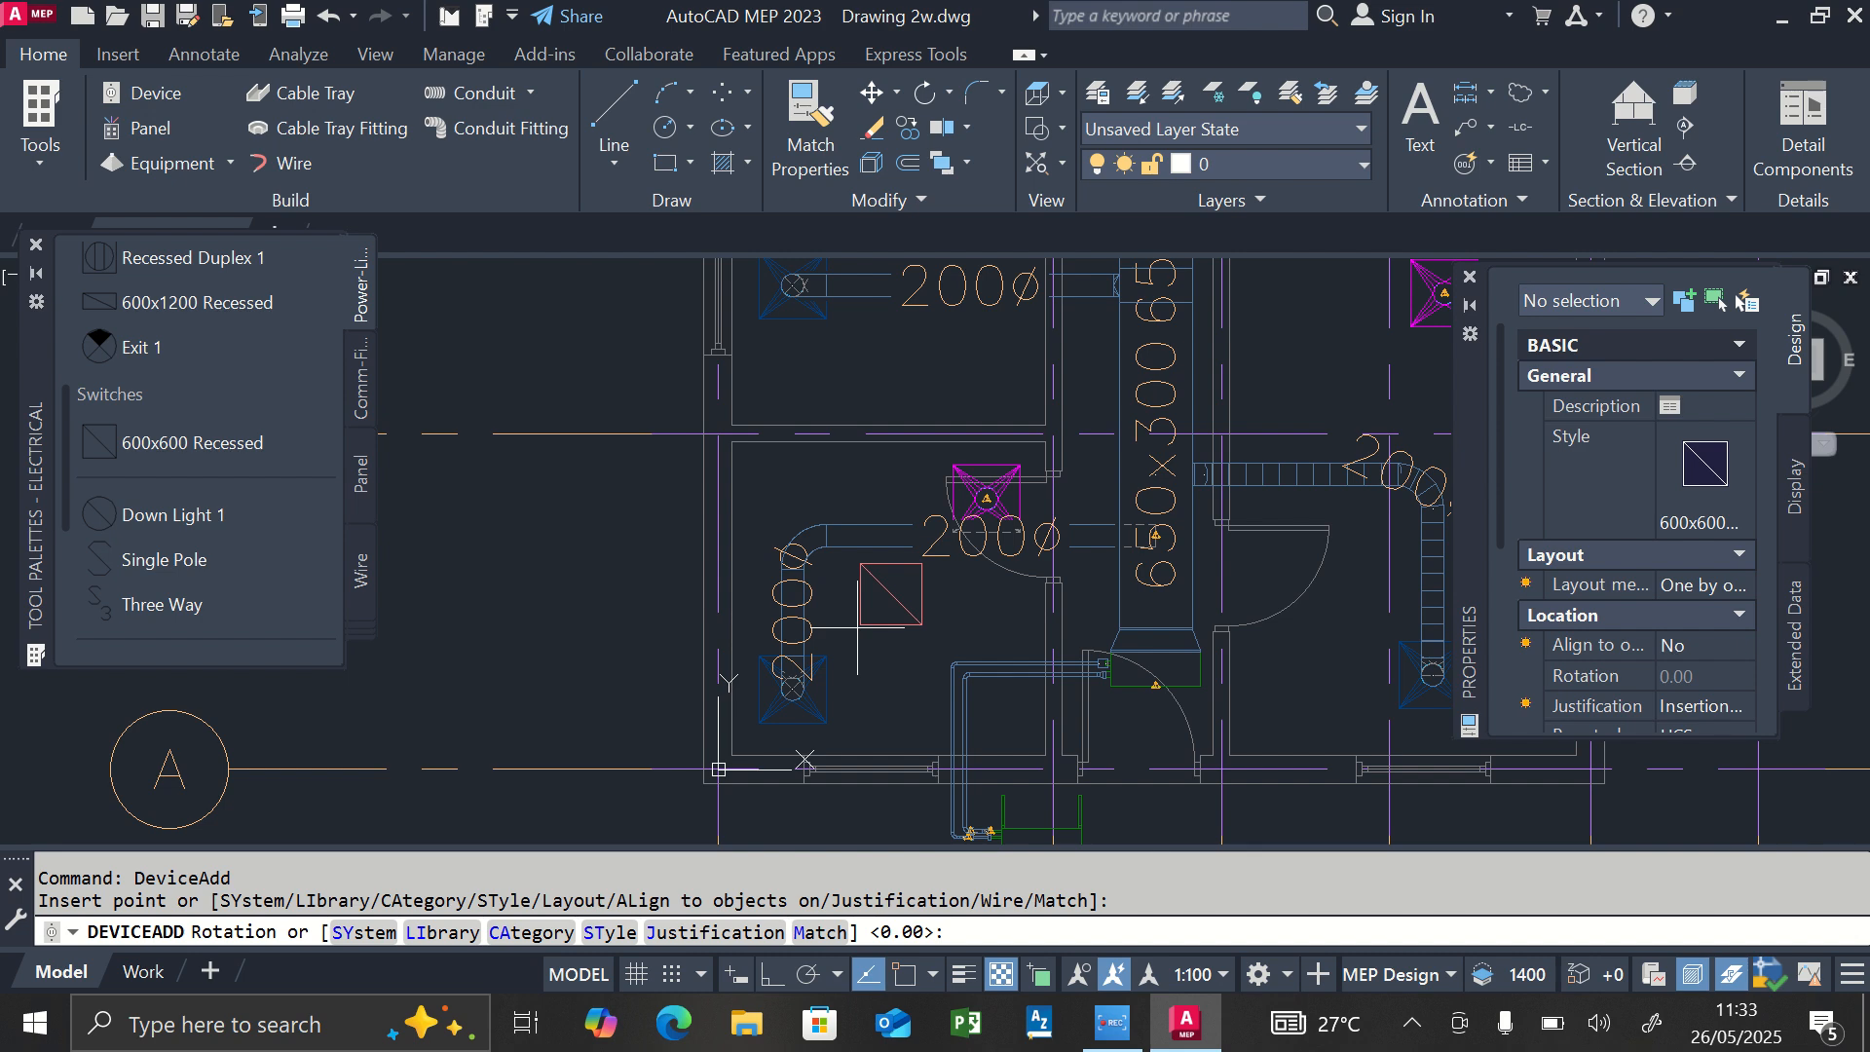
pyautogui.write('0')
pyautogui.press('Return')
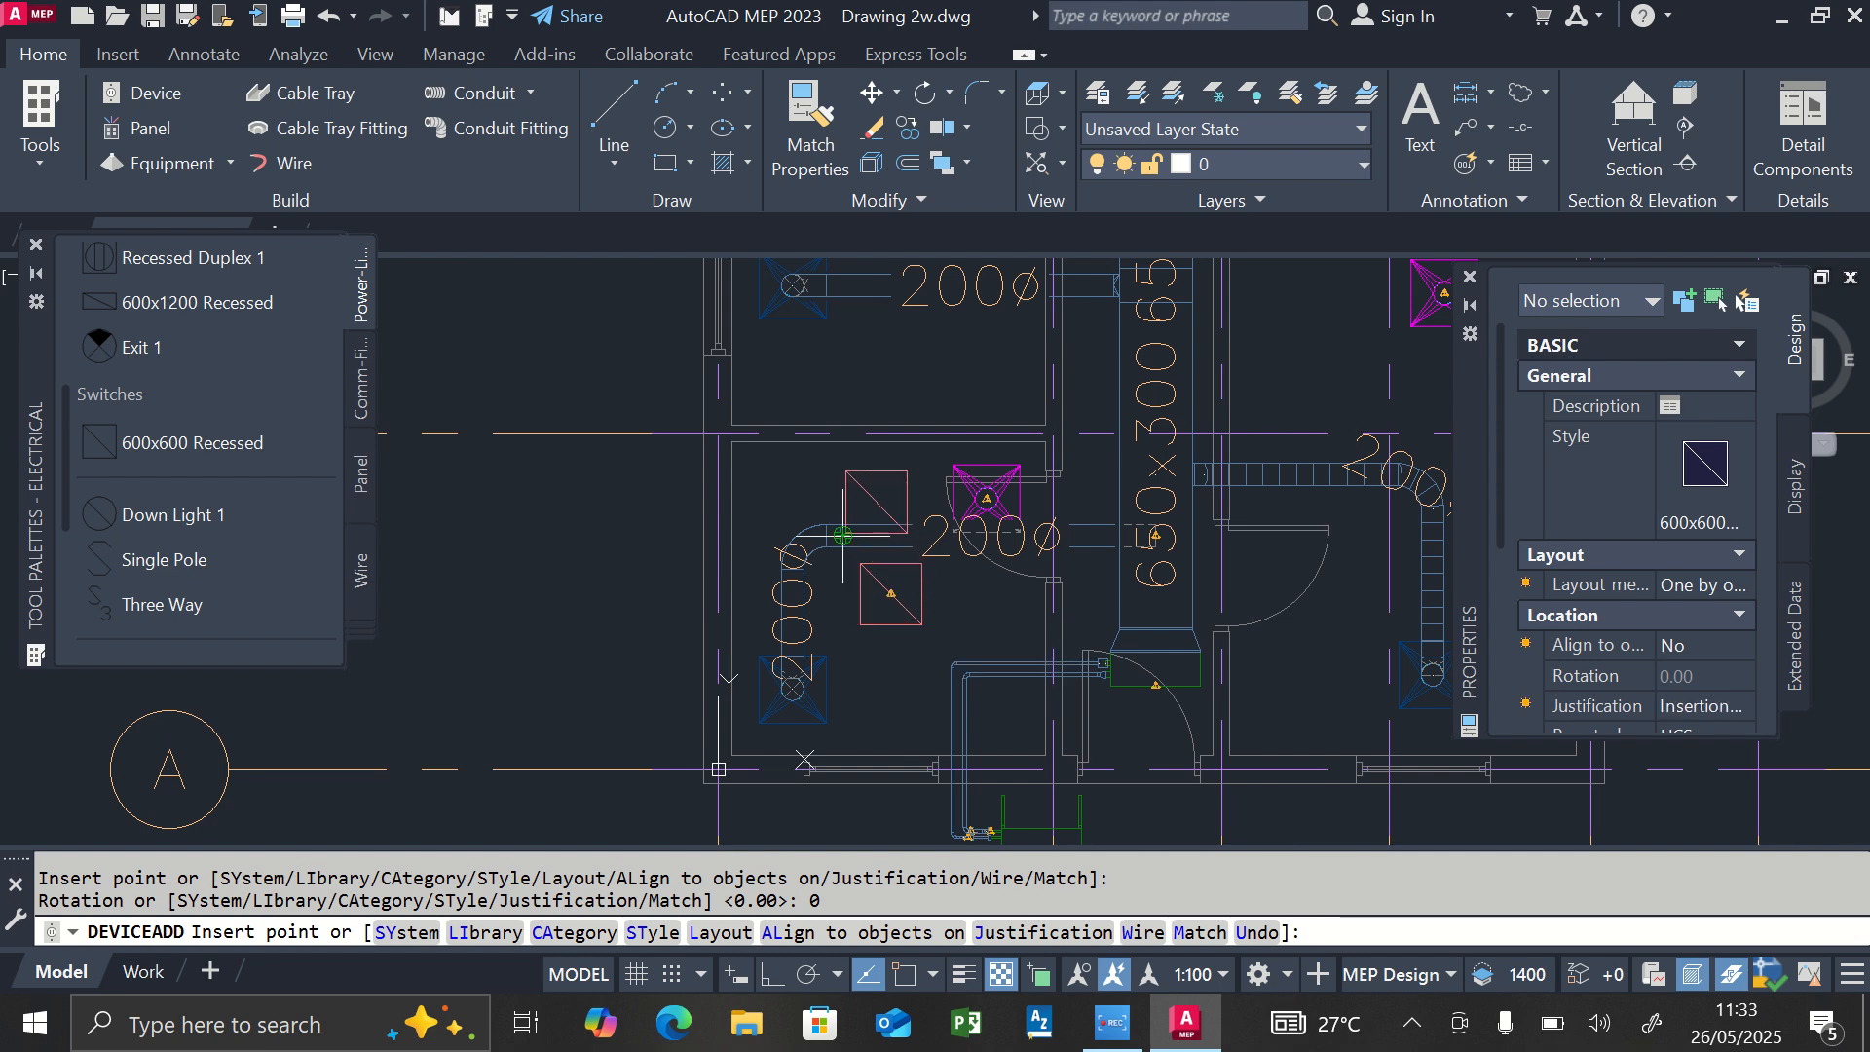
pyautogui.press('Escape')
pyautogui.scroll(-2, 940, 634)
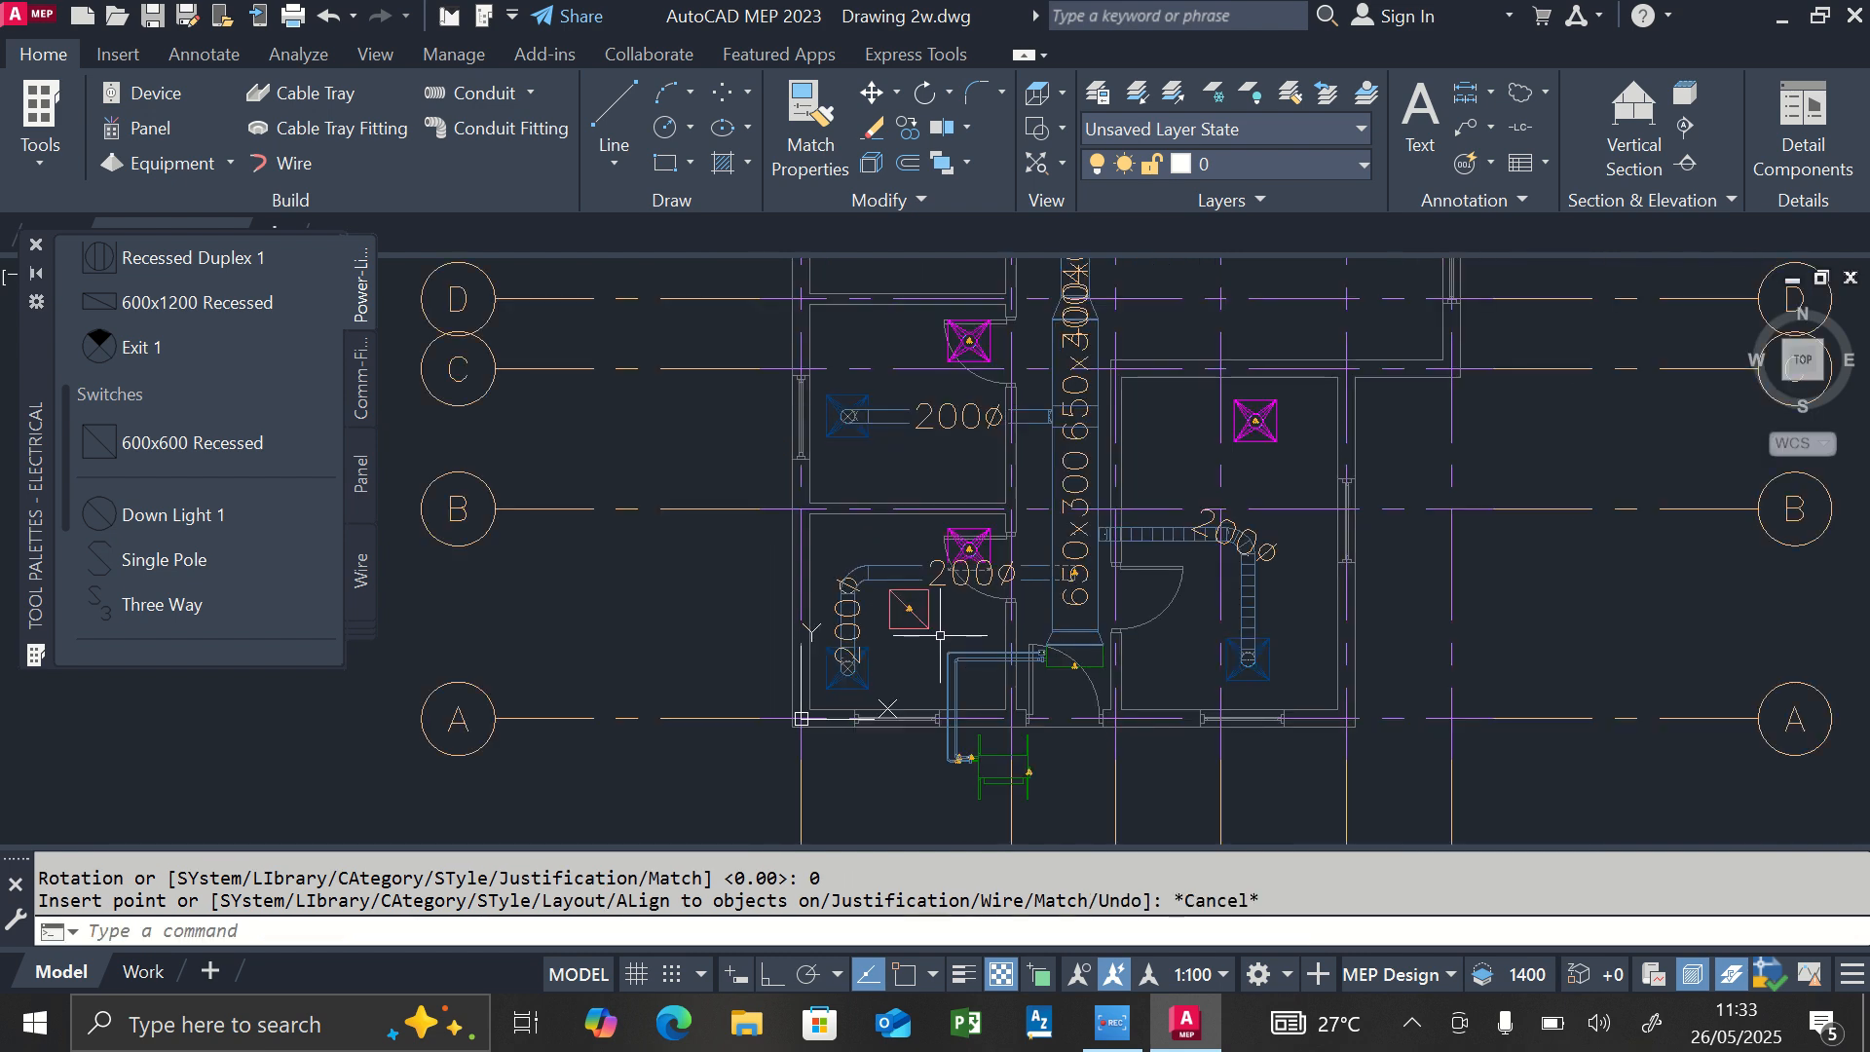
# Open the properties palette for working on the recessed light.
pyautogui.scroll(2, 939, 634)
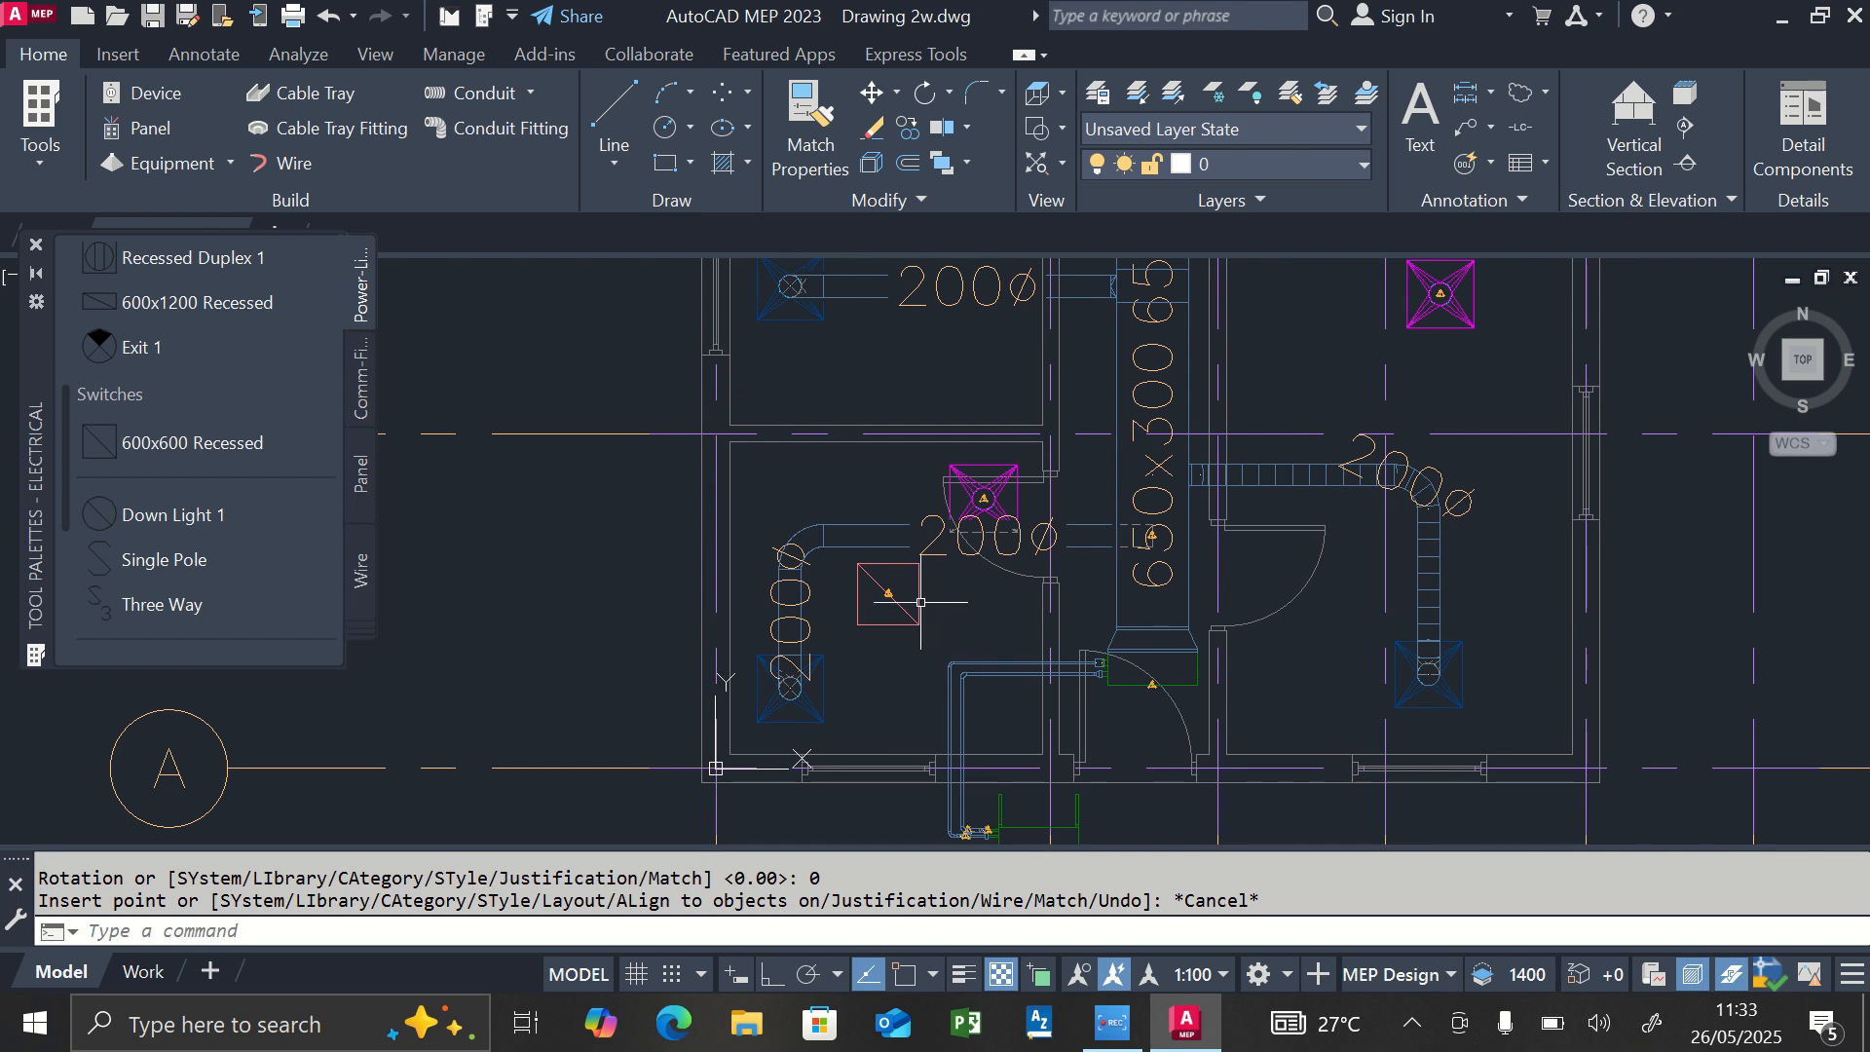
pyautogui.click(920, 602)
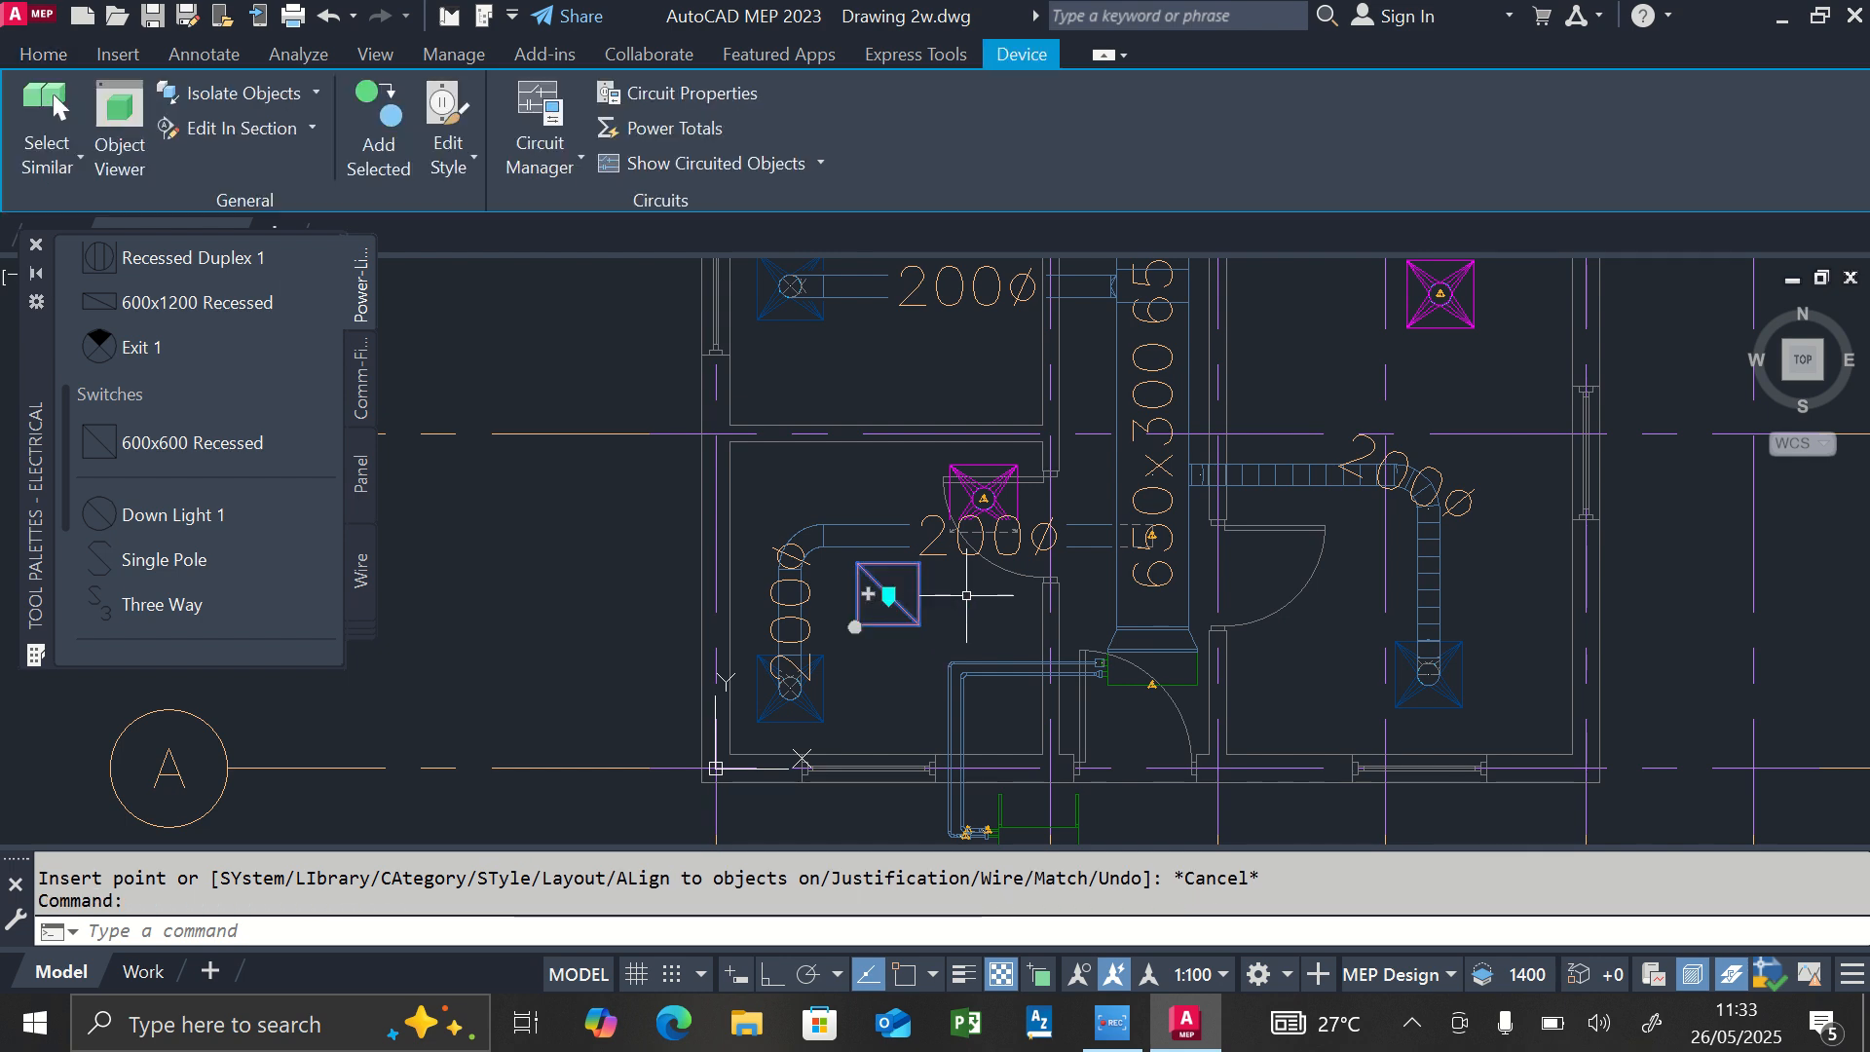
pyautogui.write('p')
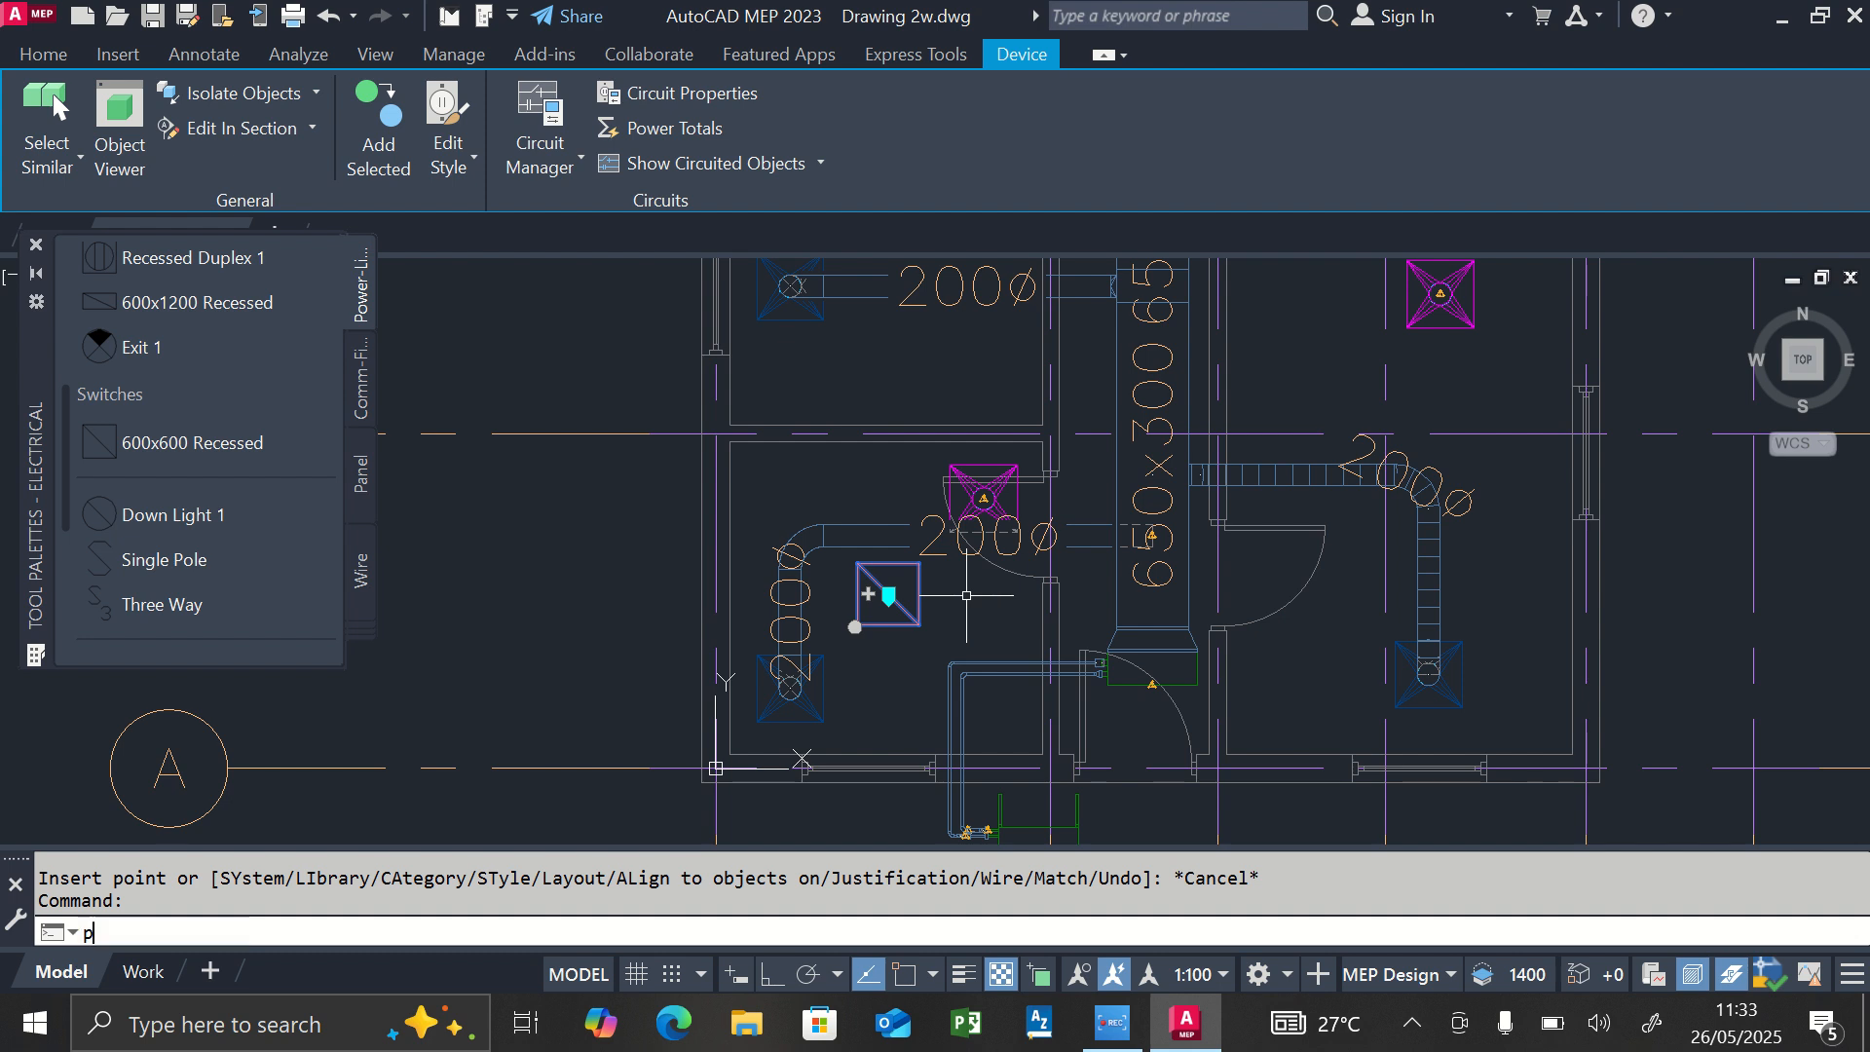
pyautogui.press('Return')
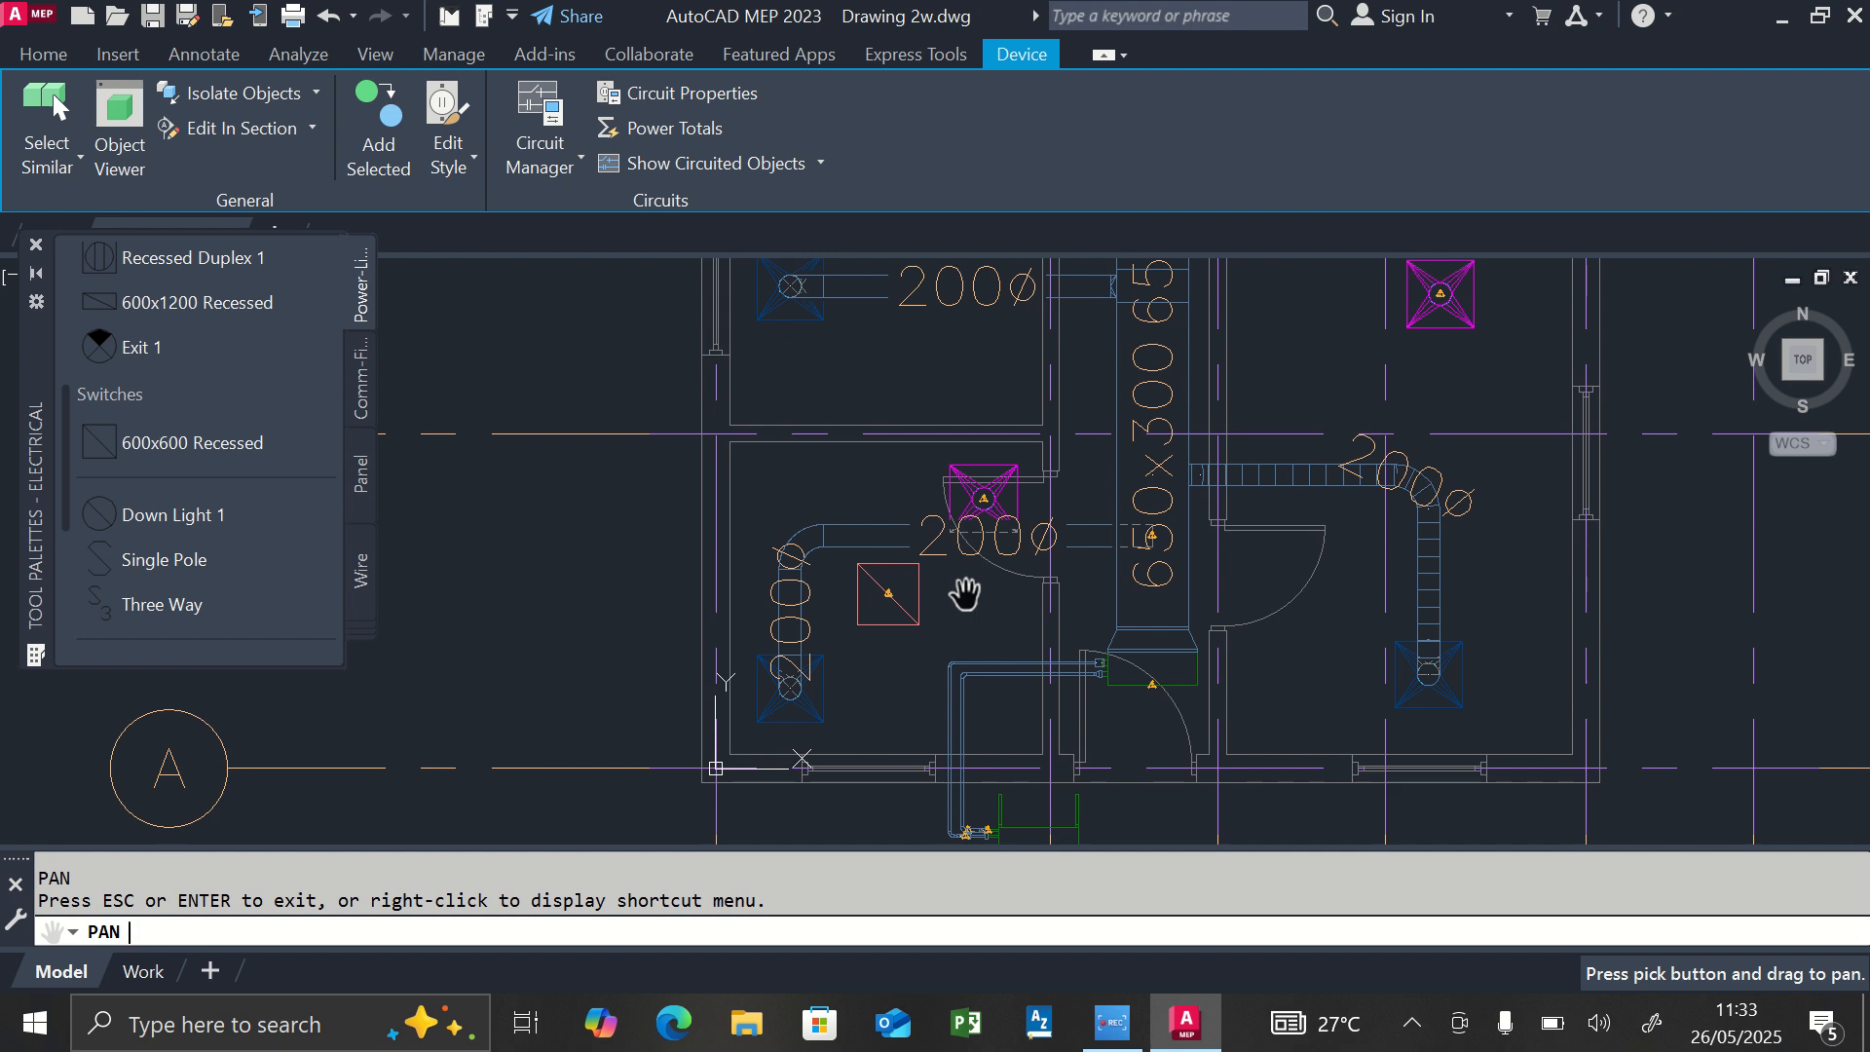
pyautogui.press('Escape')
pyautogui.write('pr')
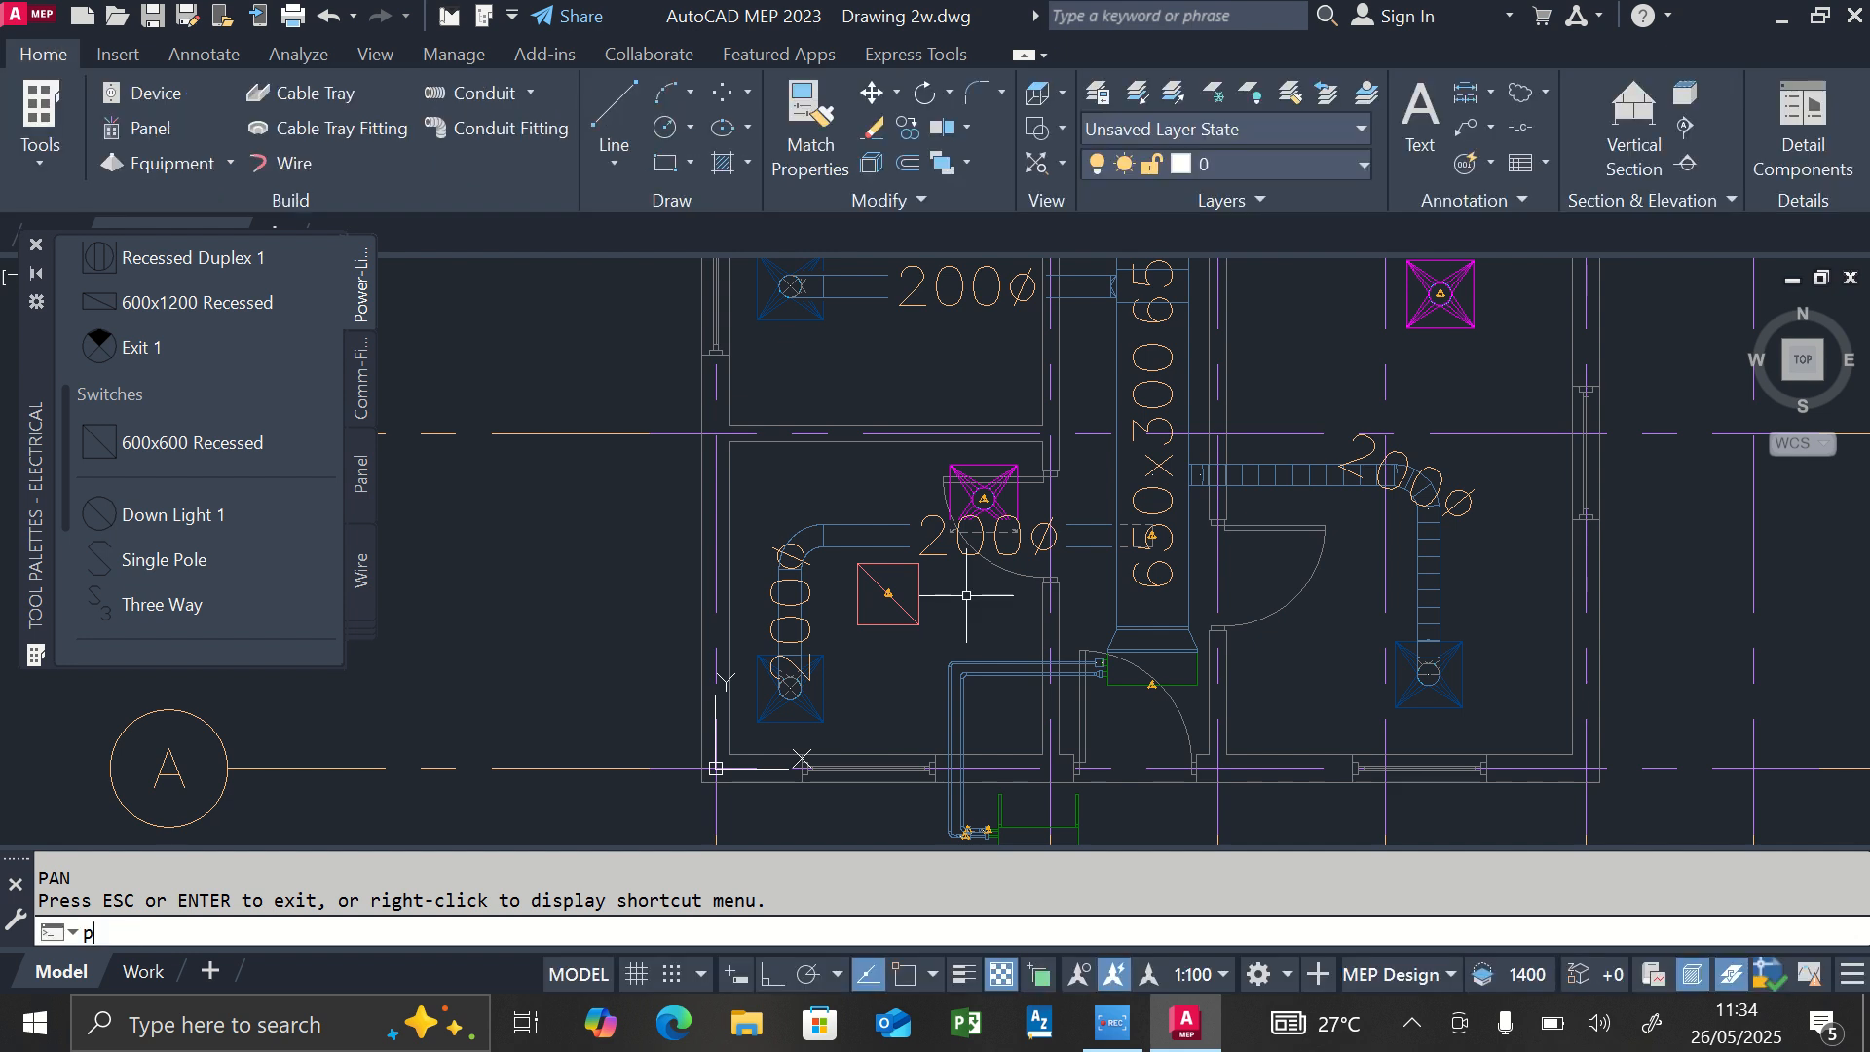
pyautogui.press('Return')
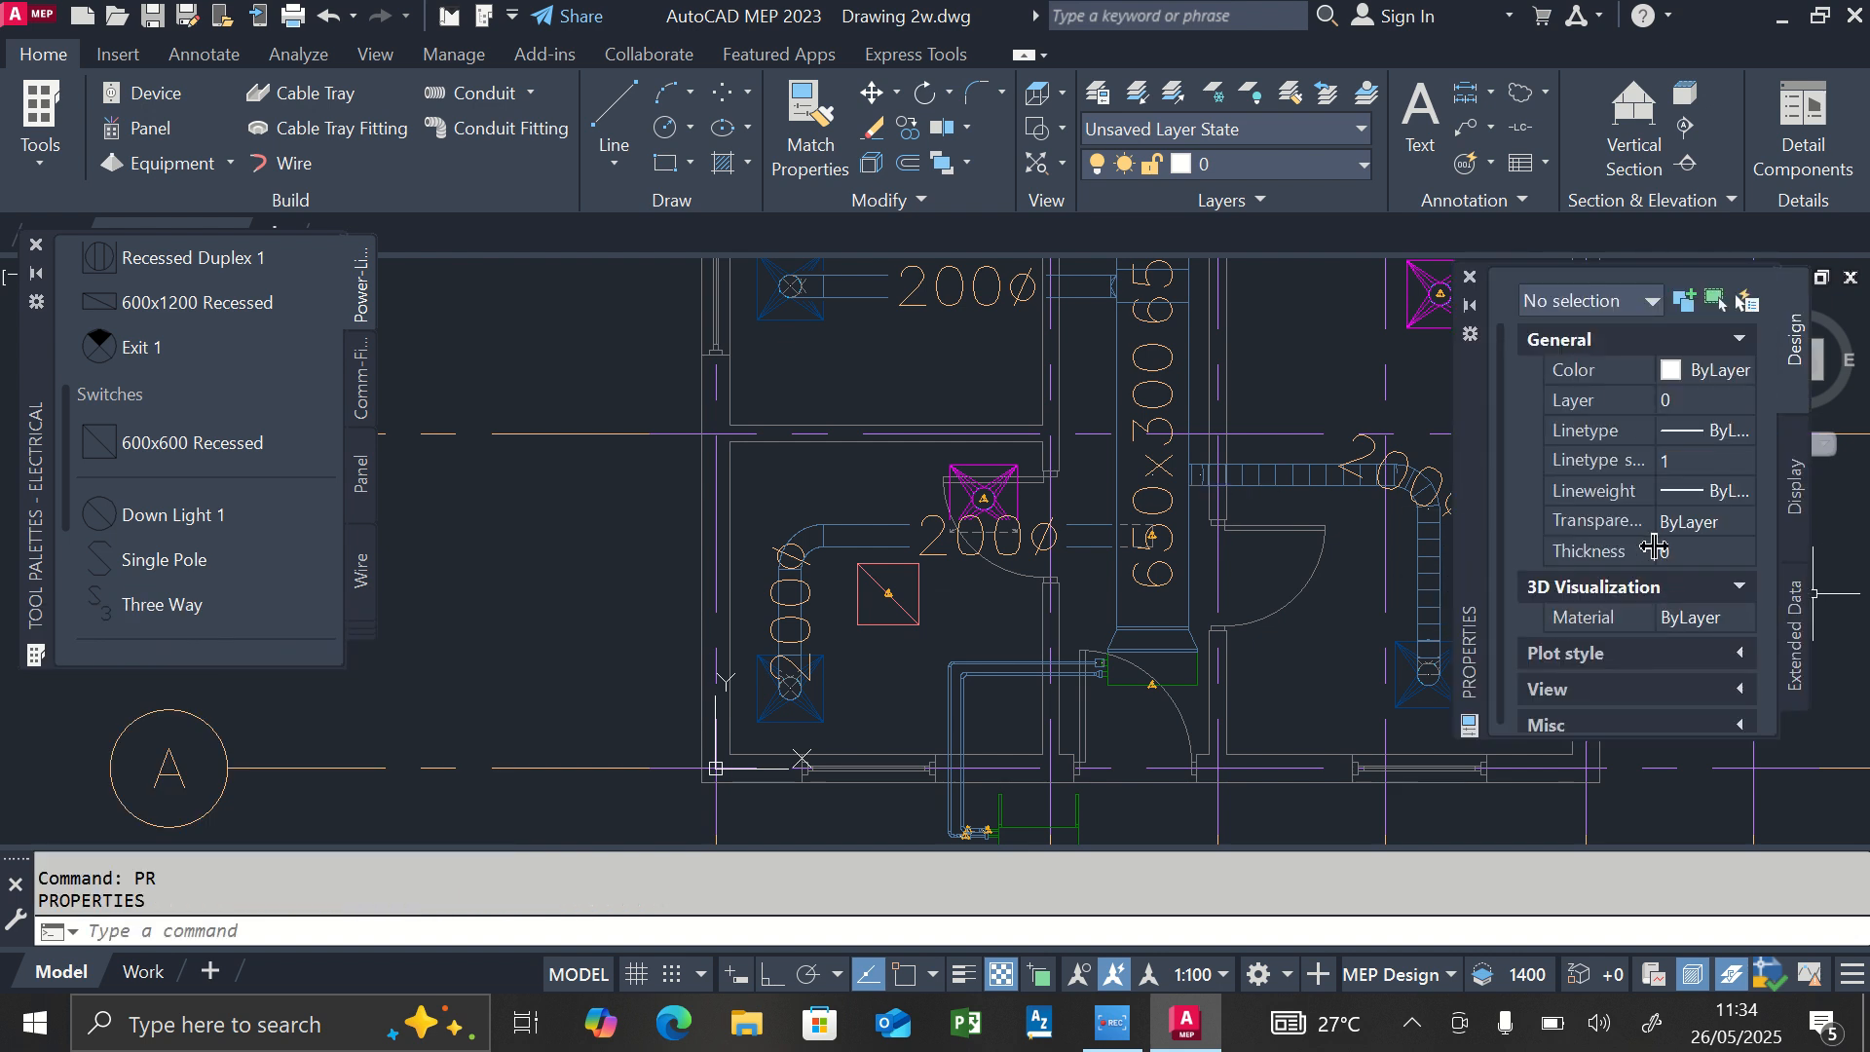
# Look through the general design and display properties with no object selected.
pyautogui.scroll(-1, 1654, 560)
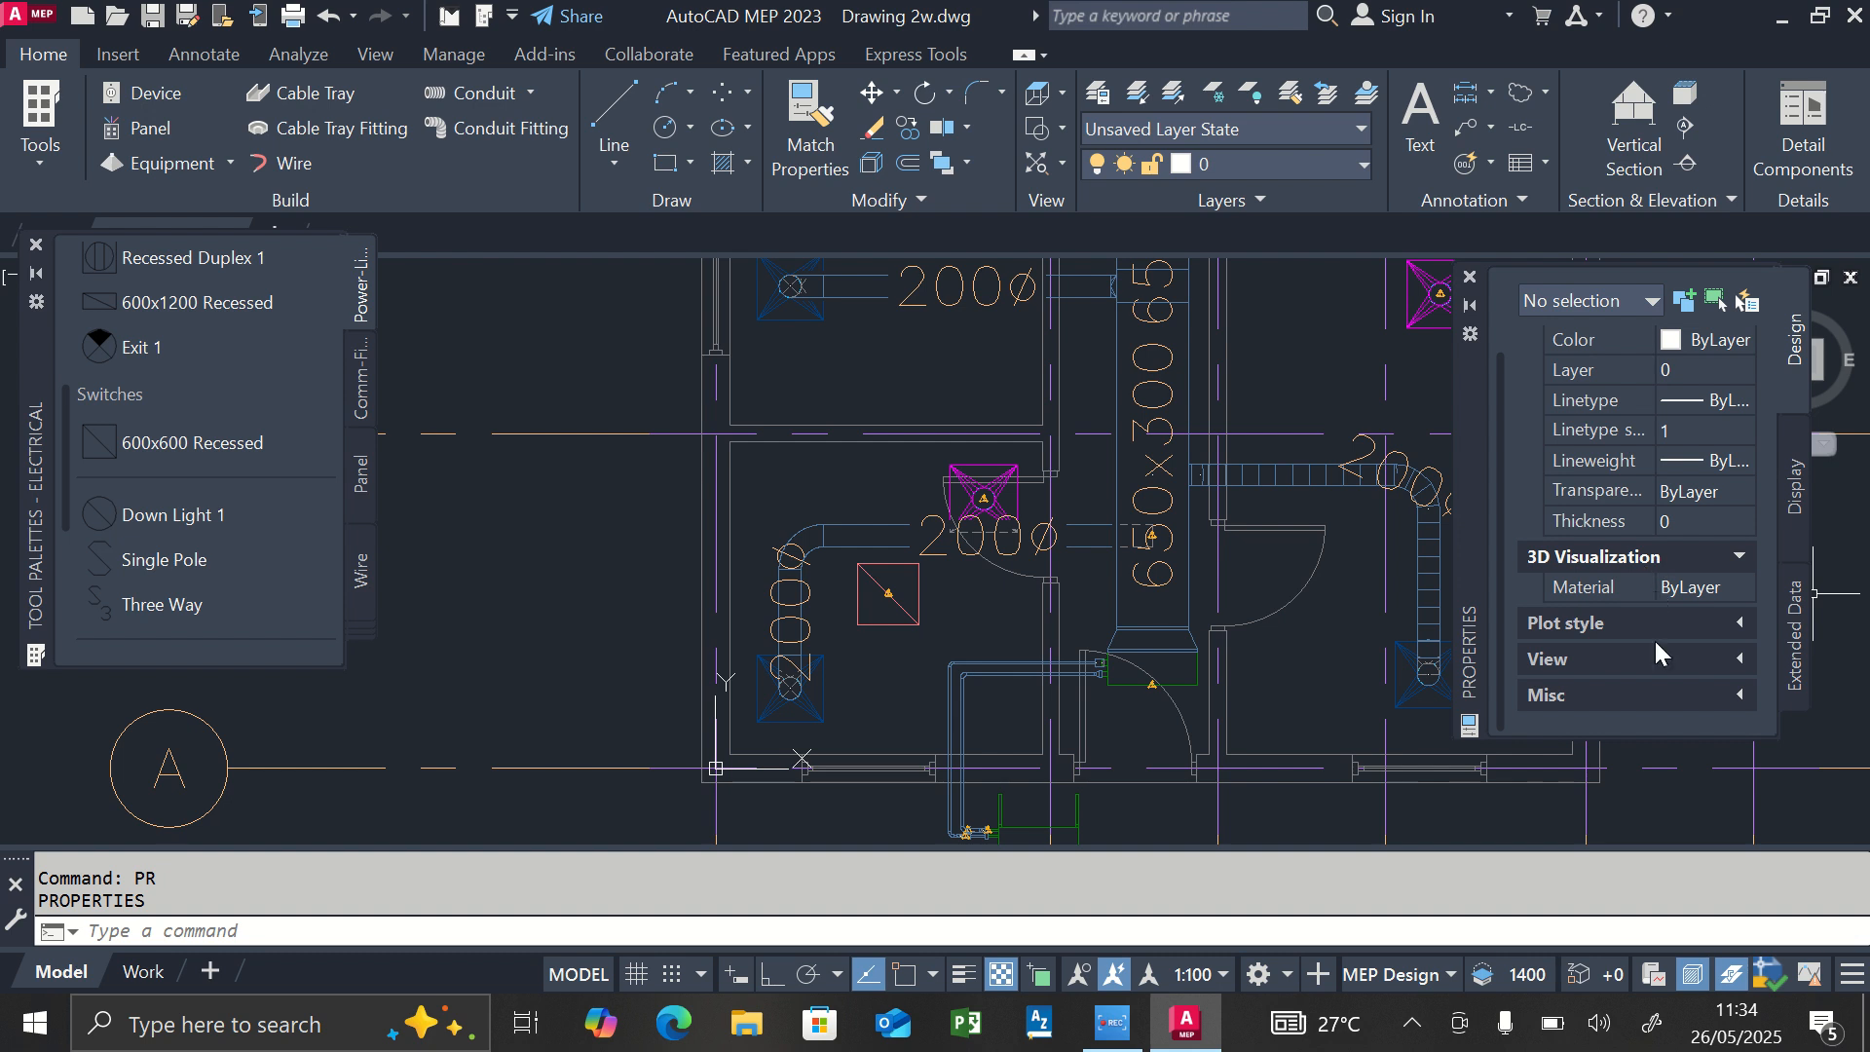
pyautogui.scroll(1, 1677, 570)
pyautogui.scroll(-1, 1676, 575)
pyautogui.scroll(1, 1676, 569)
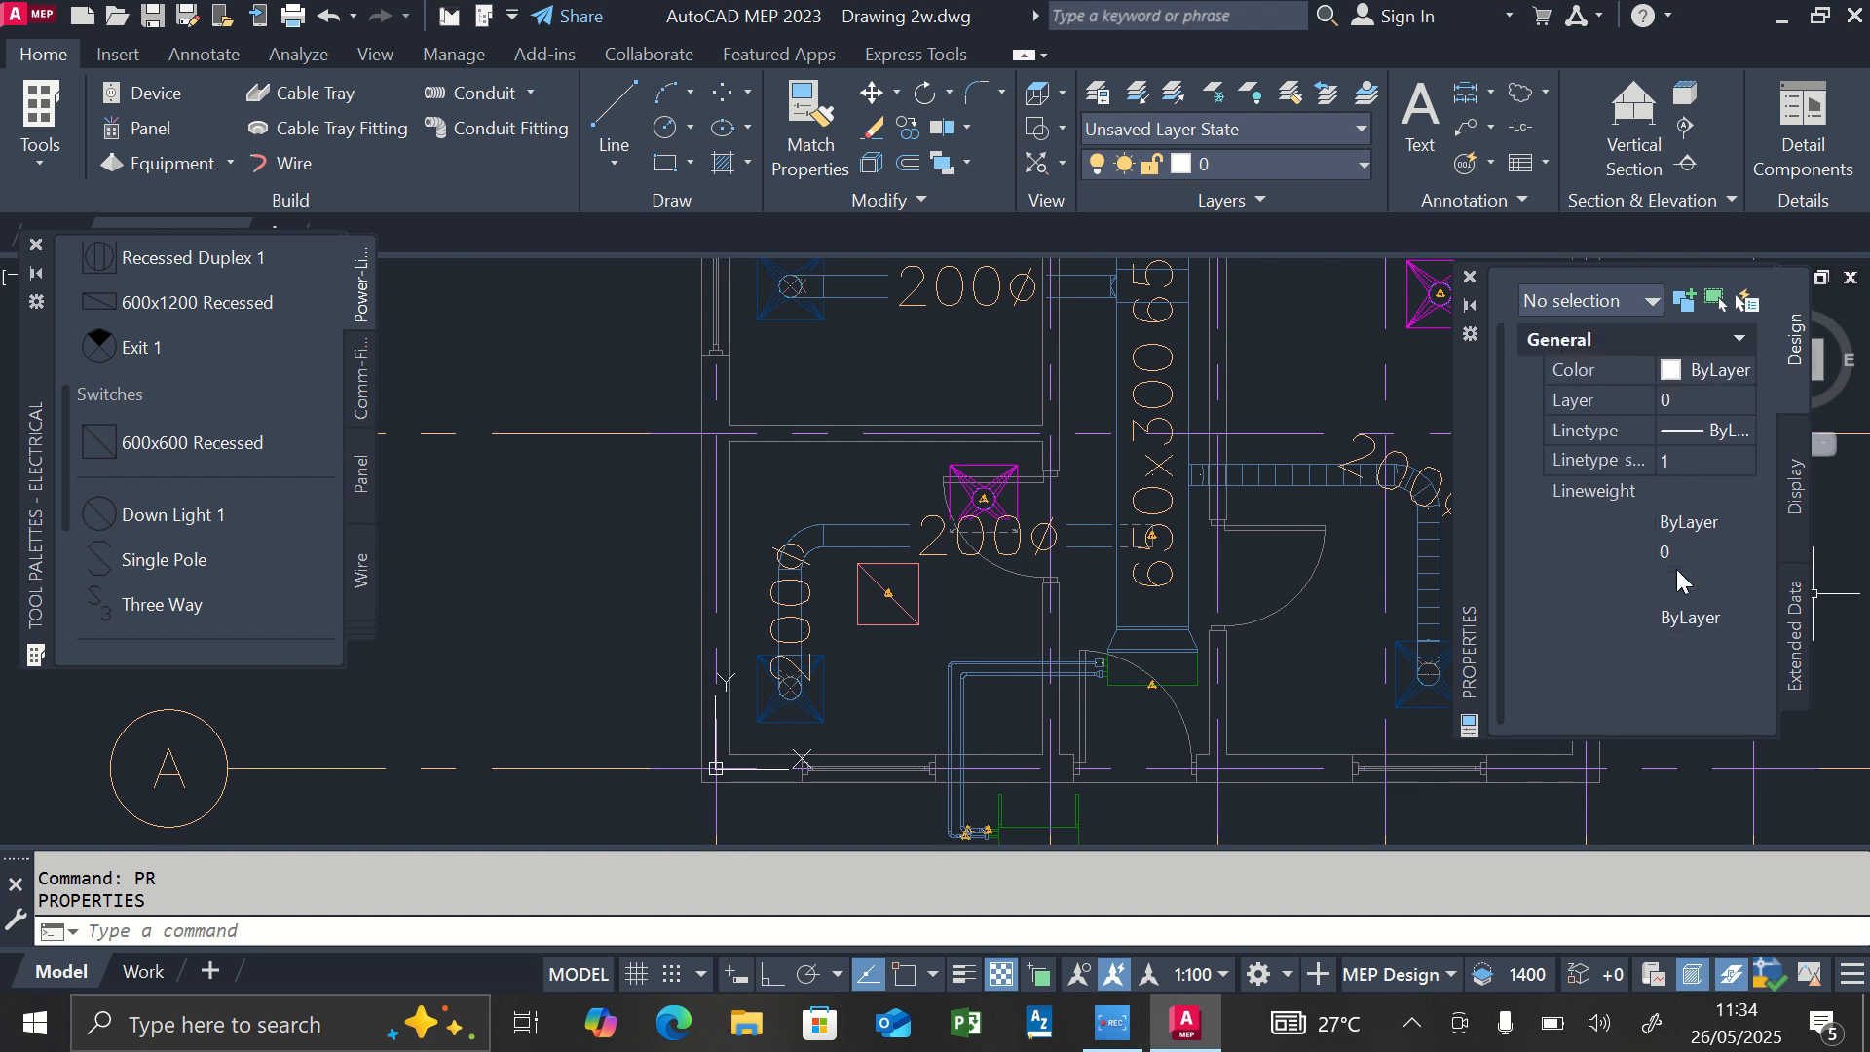
pyautogui.click(1786, 503)
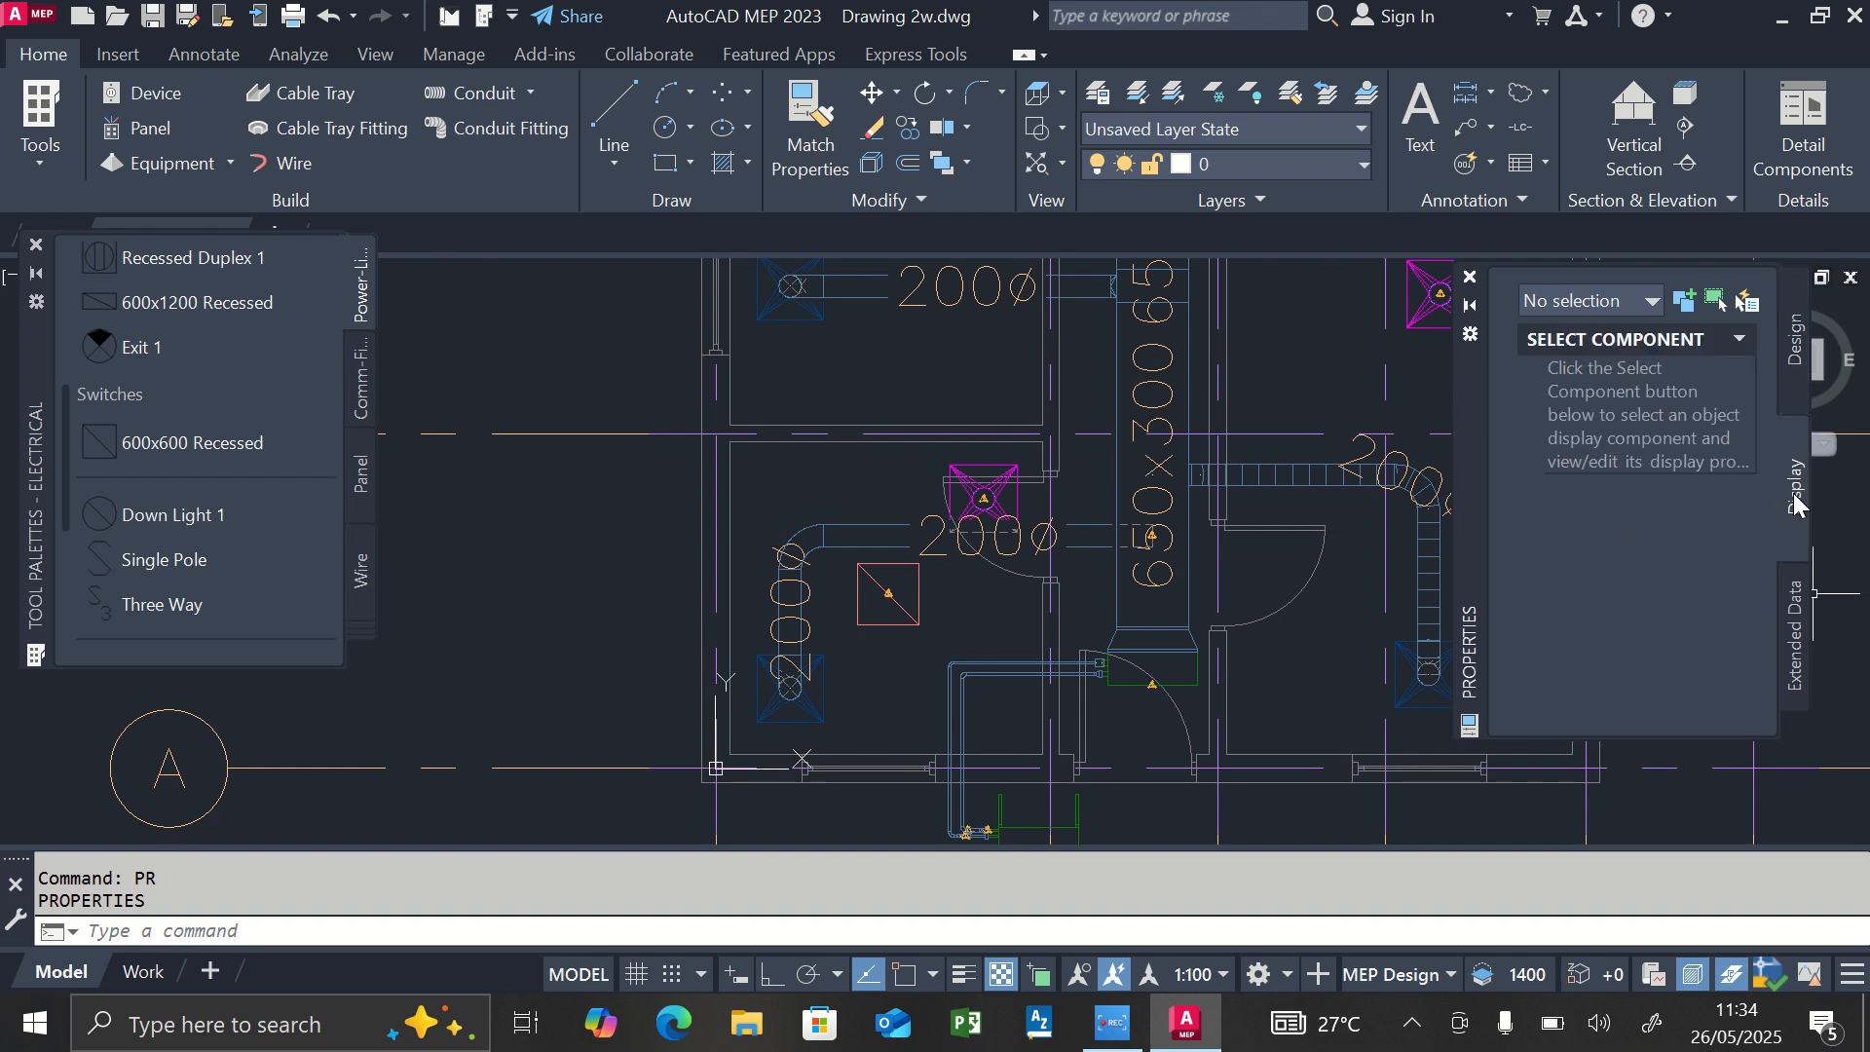
pyautogui.click(1792, 346)
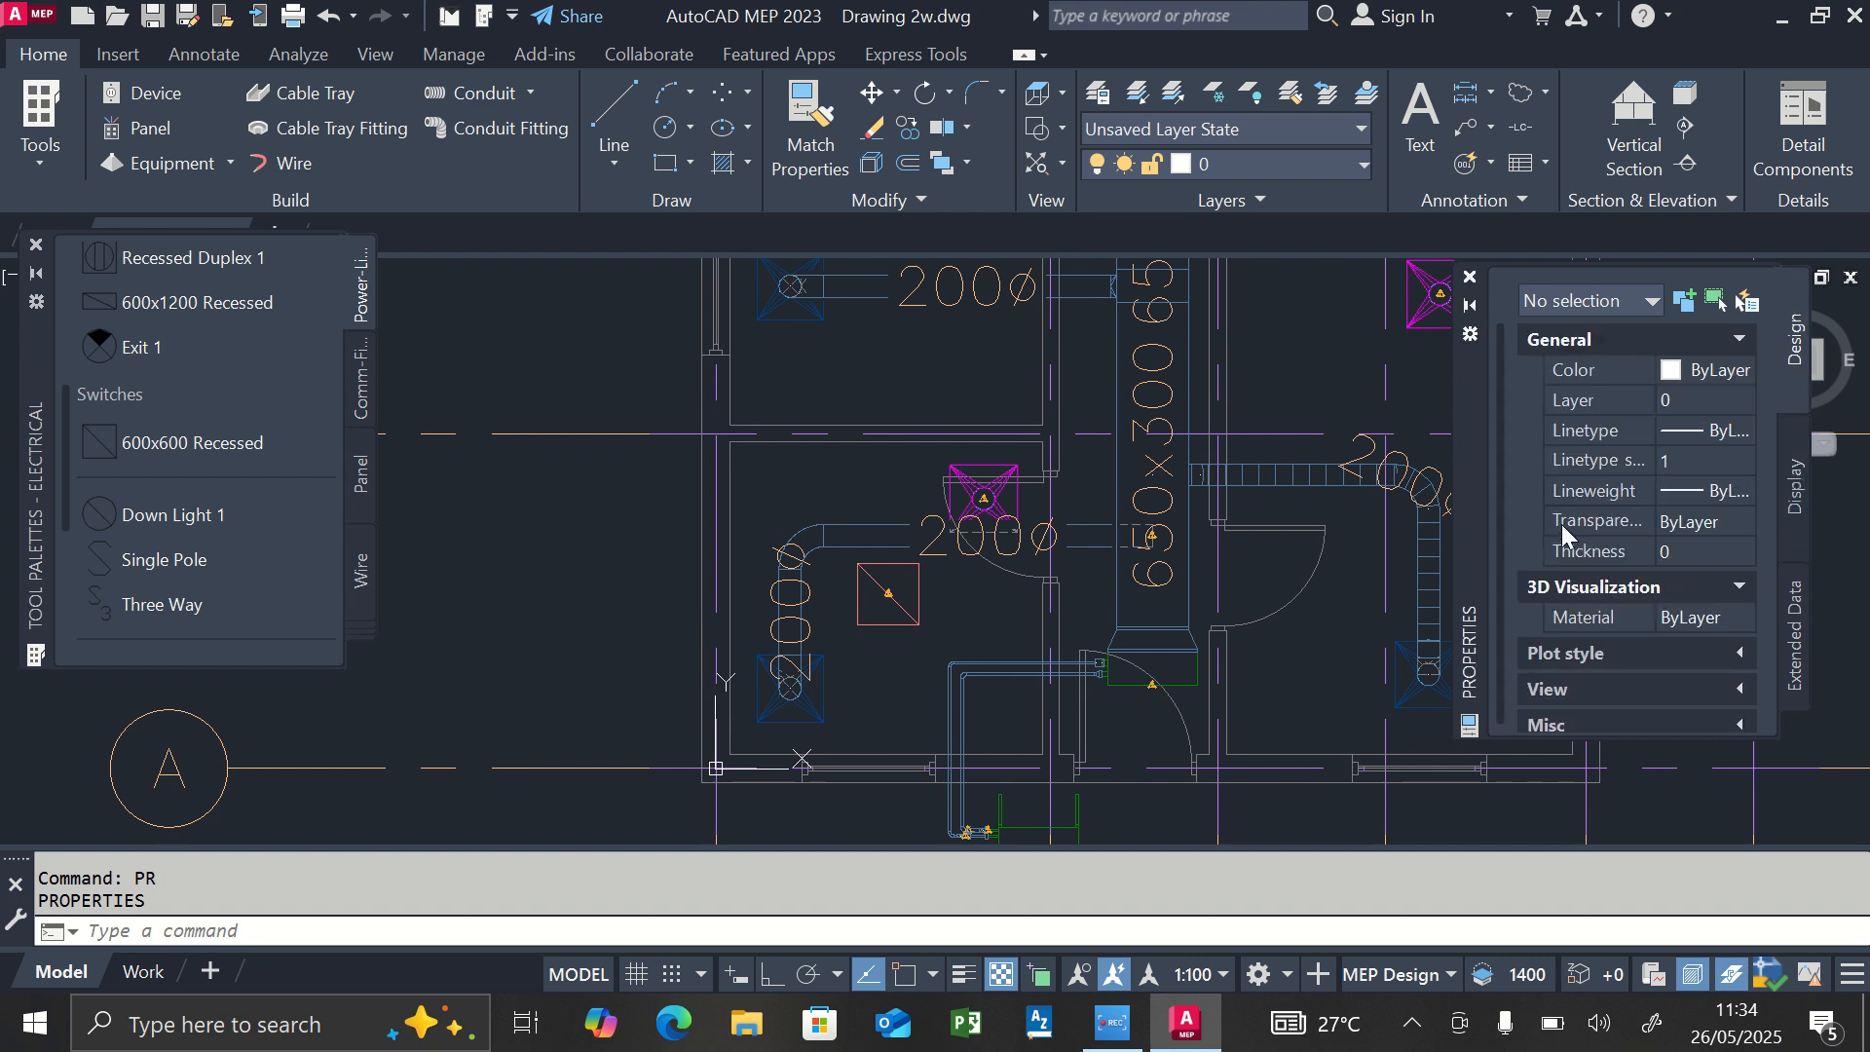
pyautogui.scroll(-1, 1578, 443)
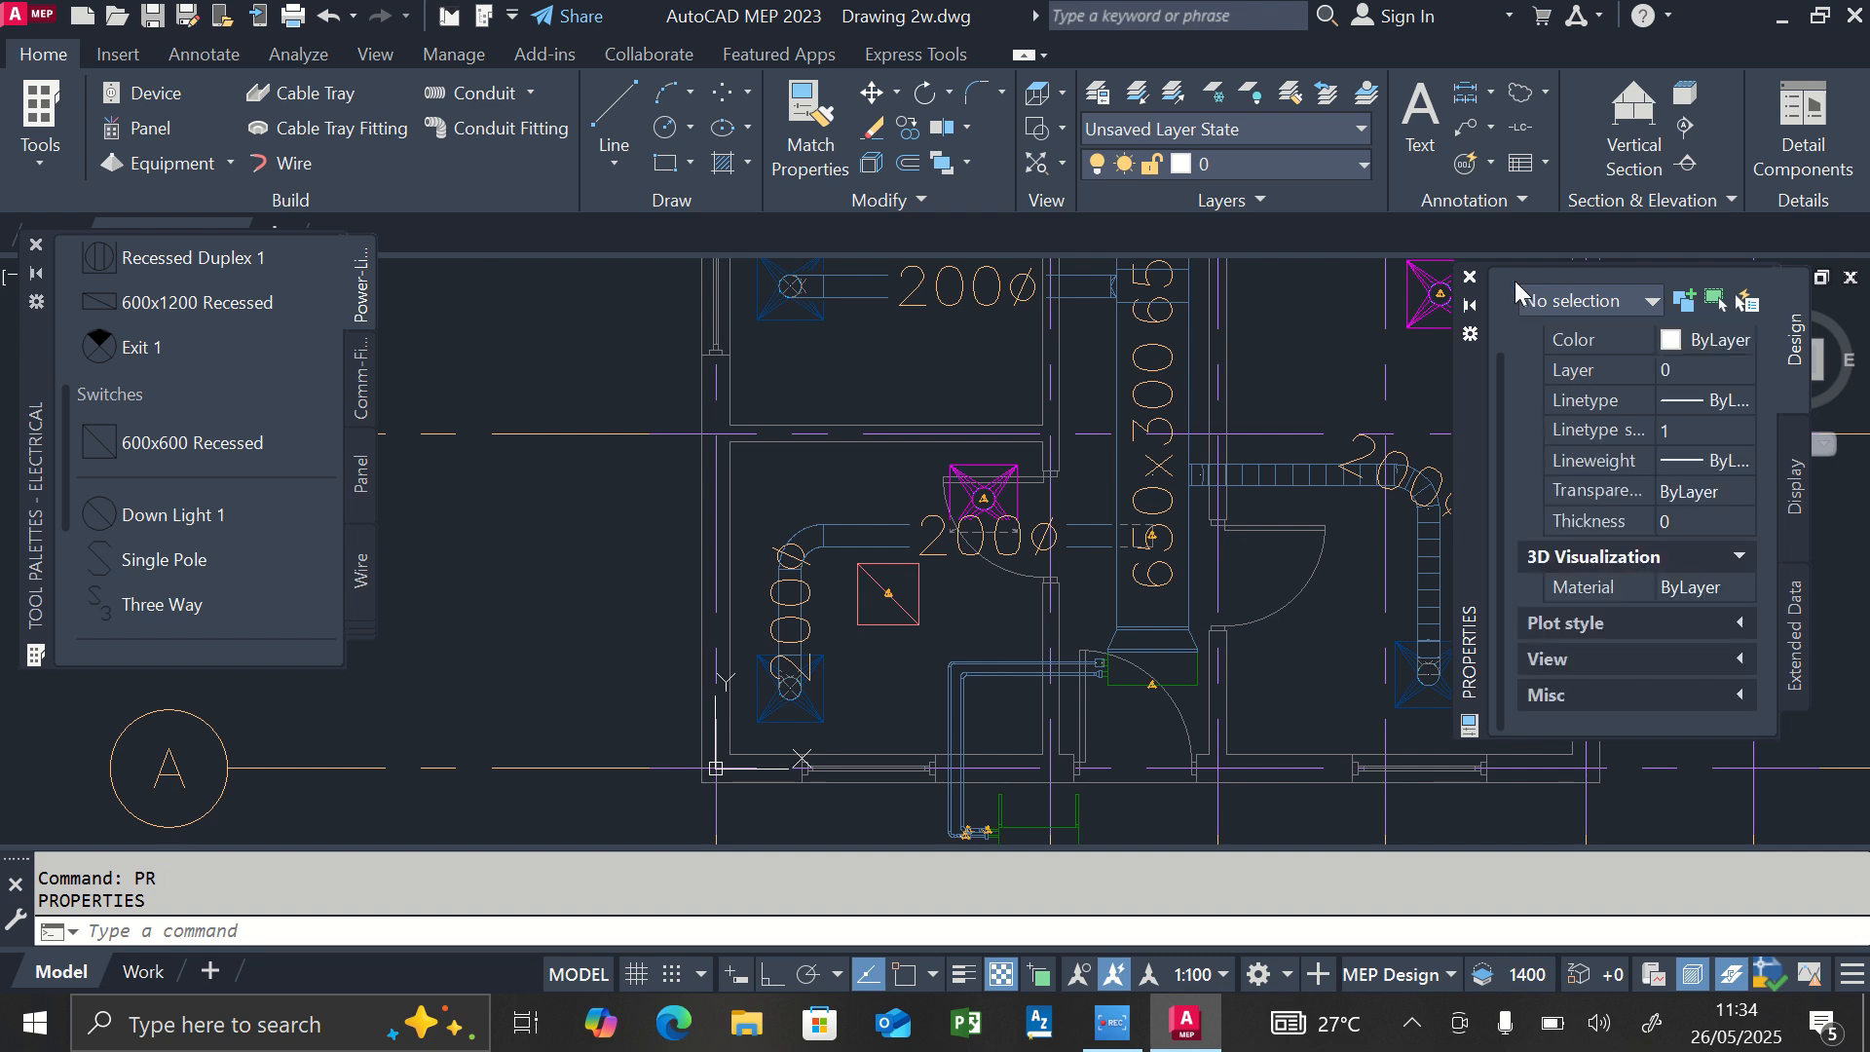
pyautogui.press('Escape')
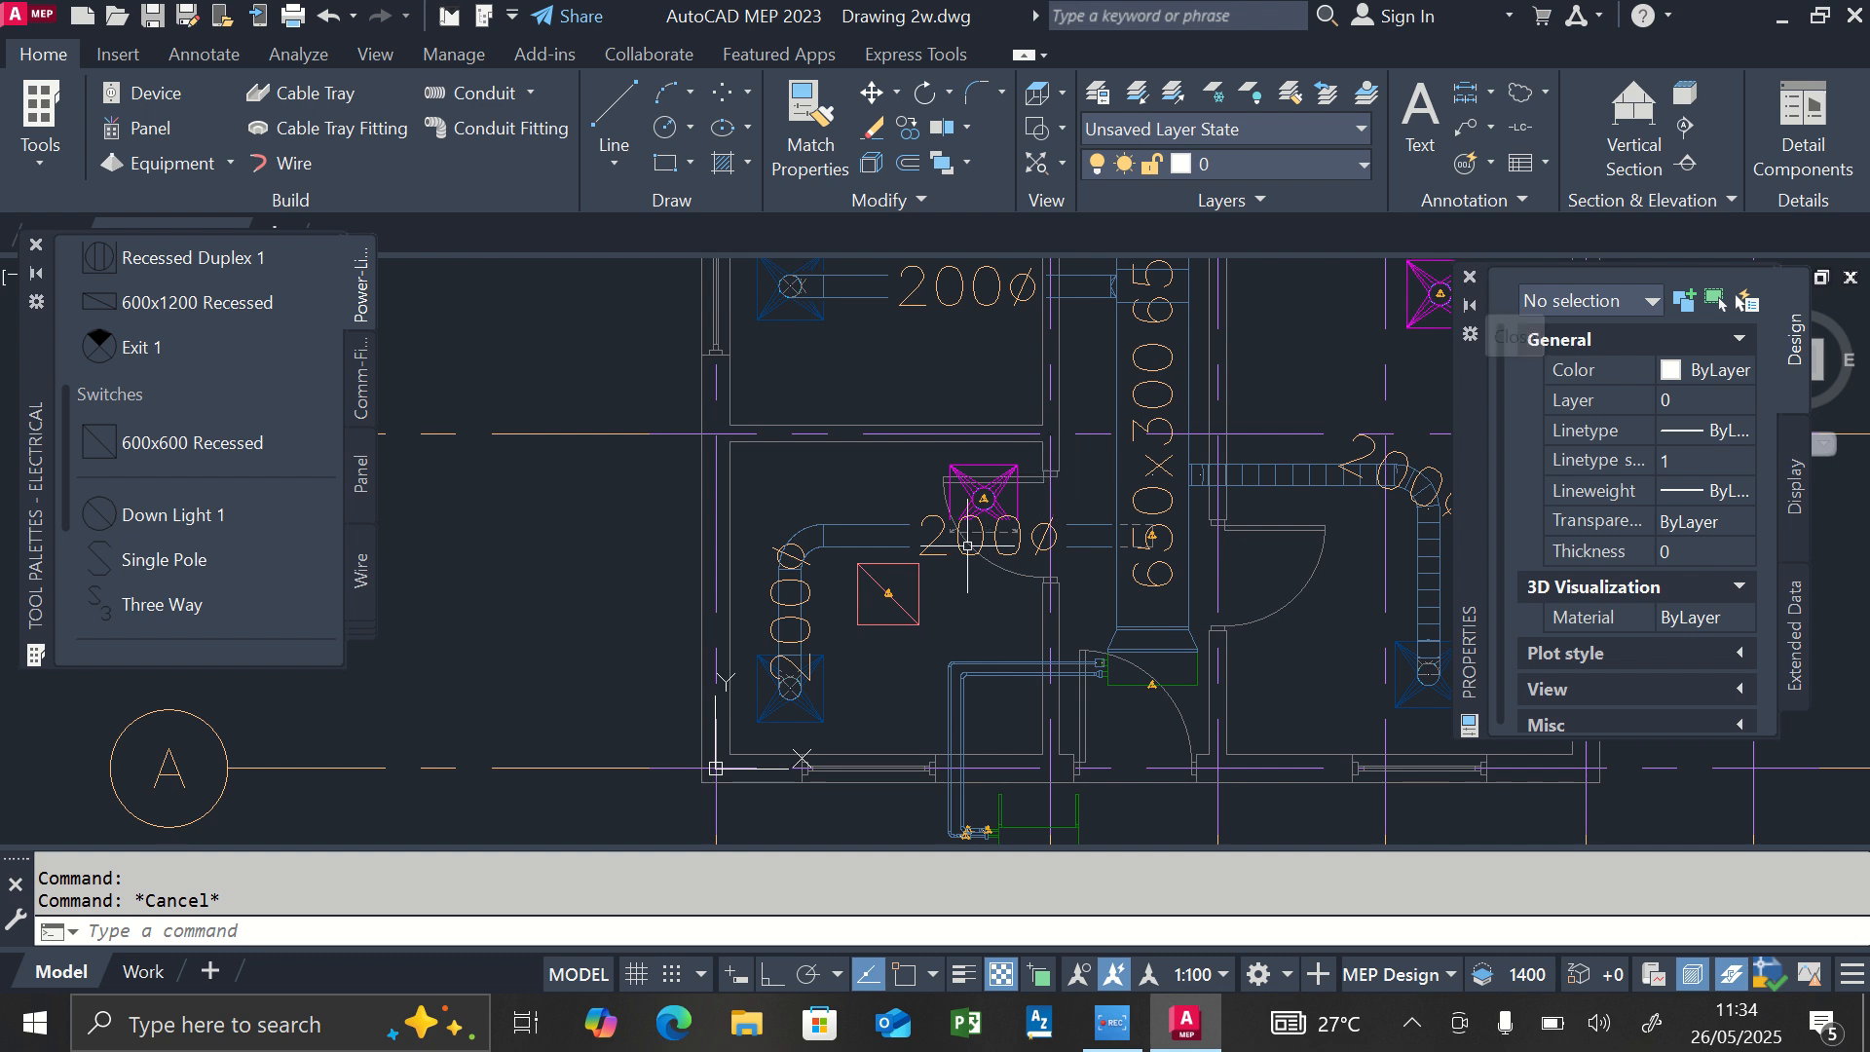
# Set the elevation of the 600x600 recessed light to 3000, then deselect it.
pyautogui.click(882, 568)
pyautogui.click(866, 585)
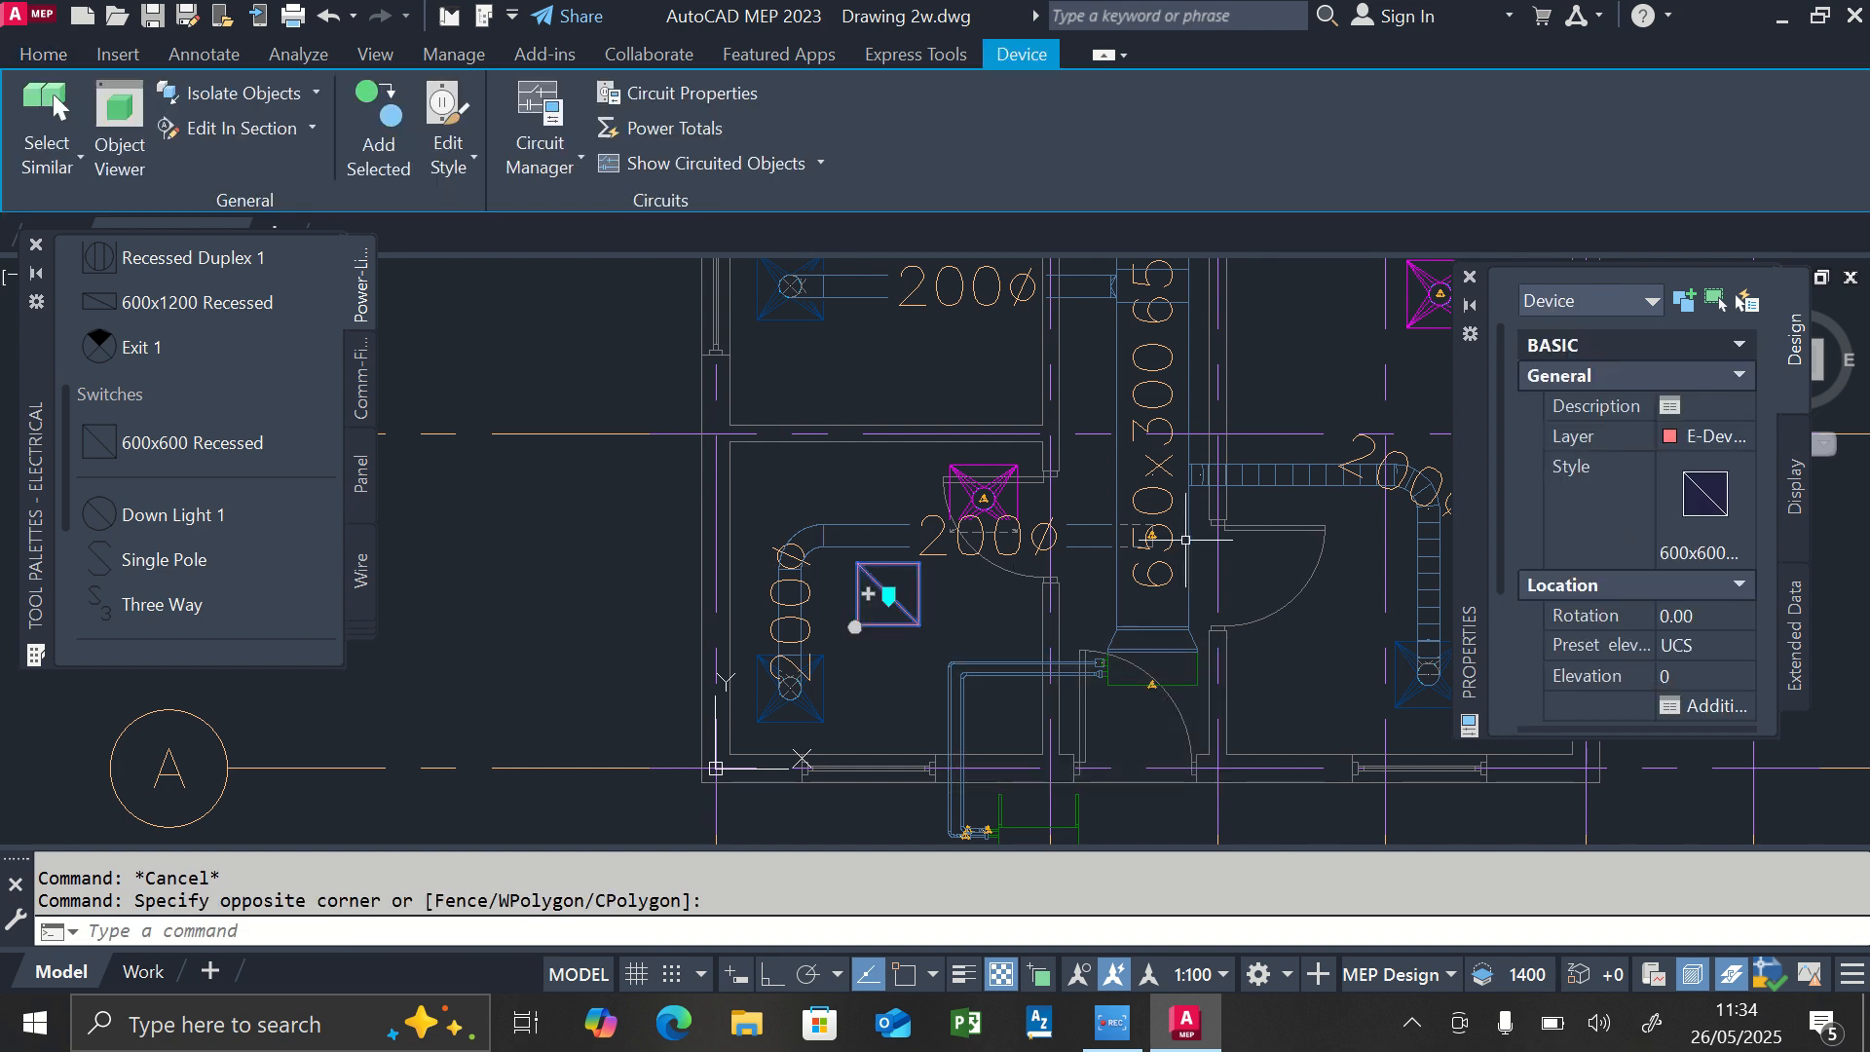
pyautogui.click(1678, 672)
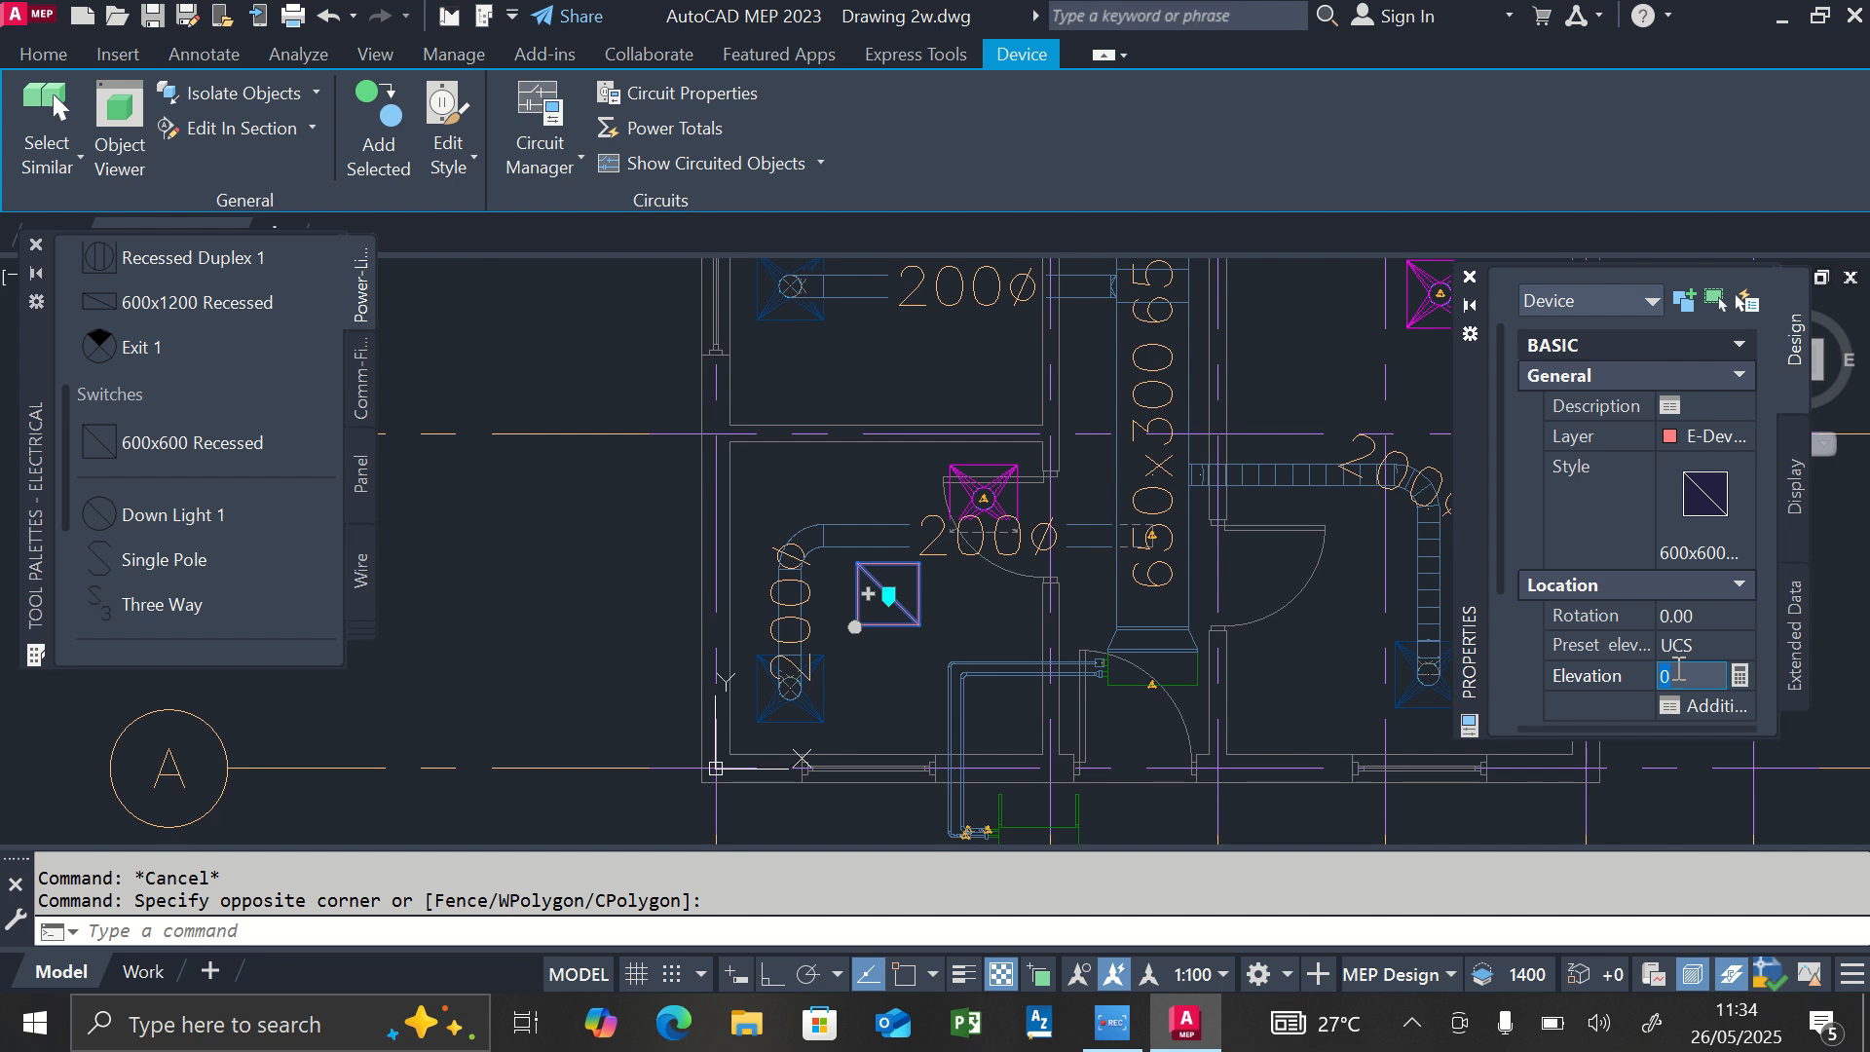
pyautogui.write('3000')
pyautogui.press('Return')
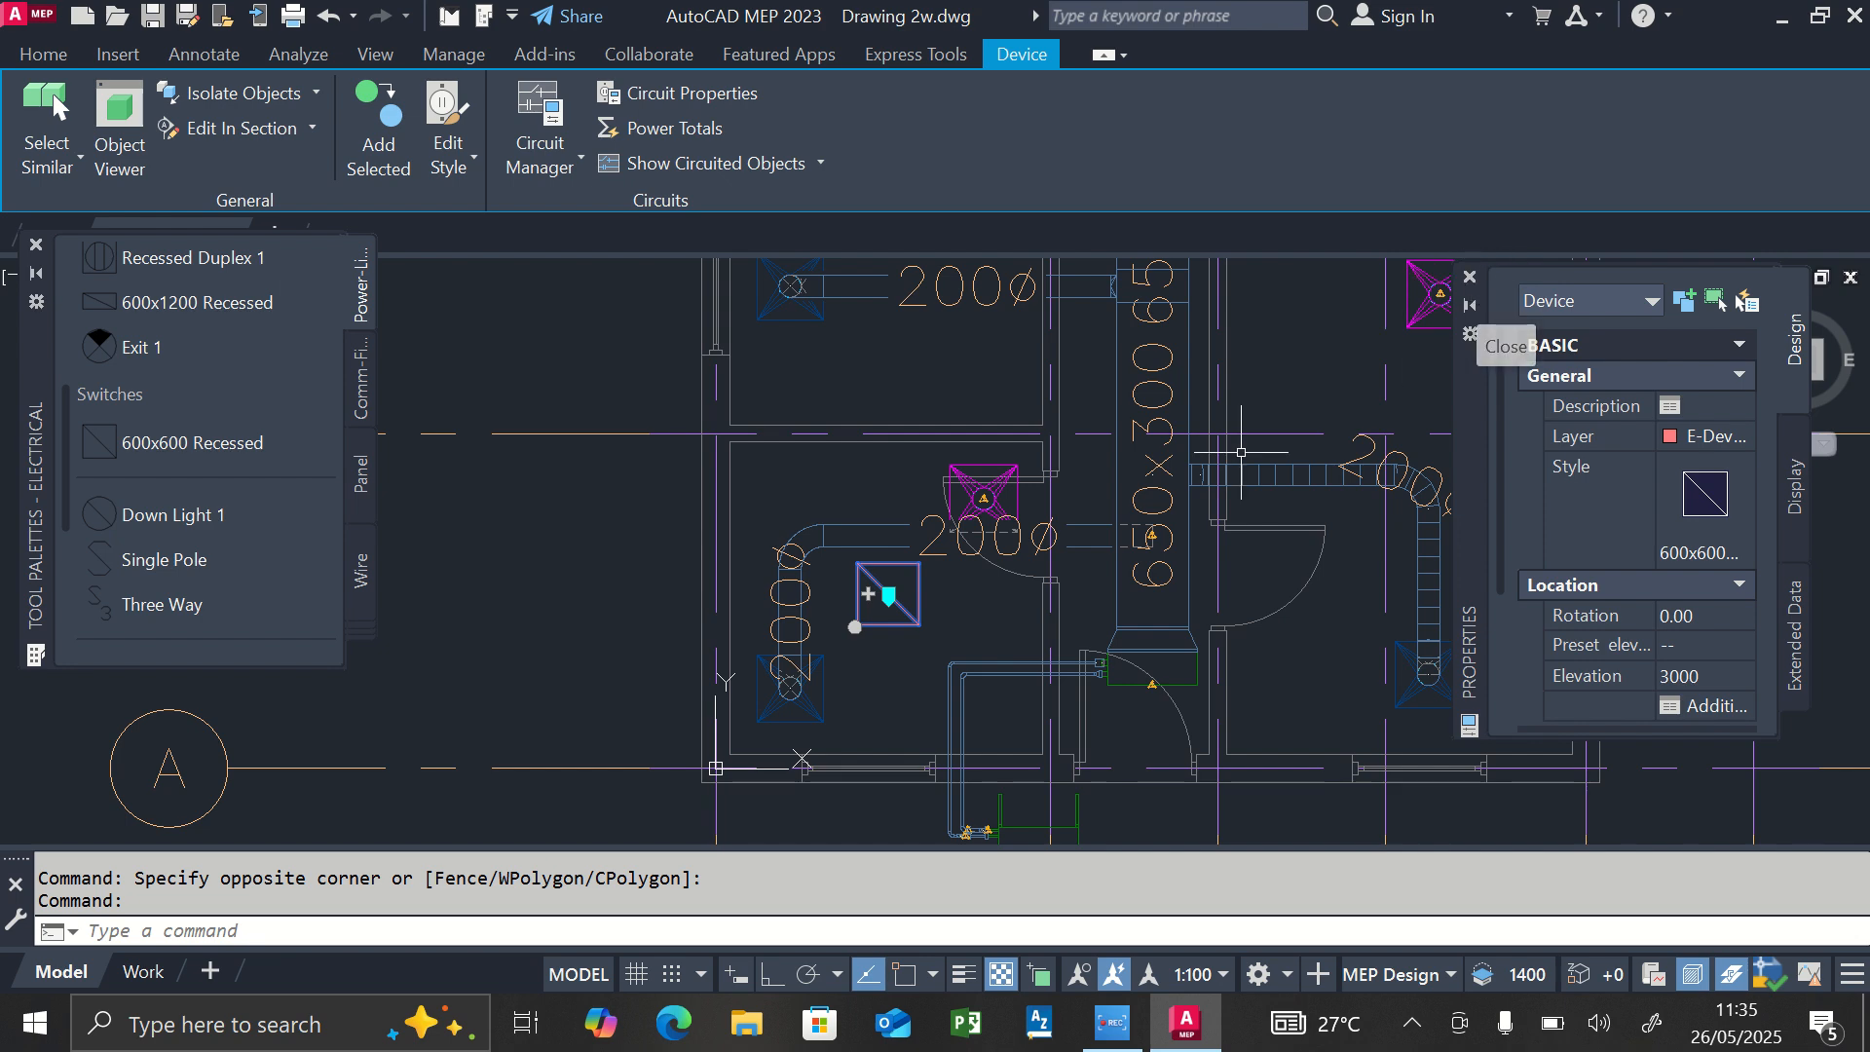
pyautogui.press('Escape')
# Copy the 600x600 recessed light from its centre, with Ortho on, about 3320 straight up into the room between grid lines B and D.
pyautogui.scroll(-2, 844, 614)
pyautogui.scroll(2, 844, 614)
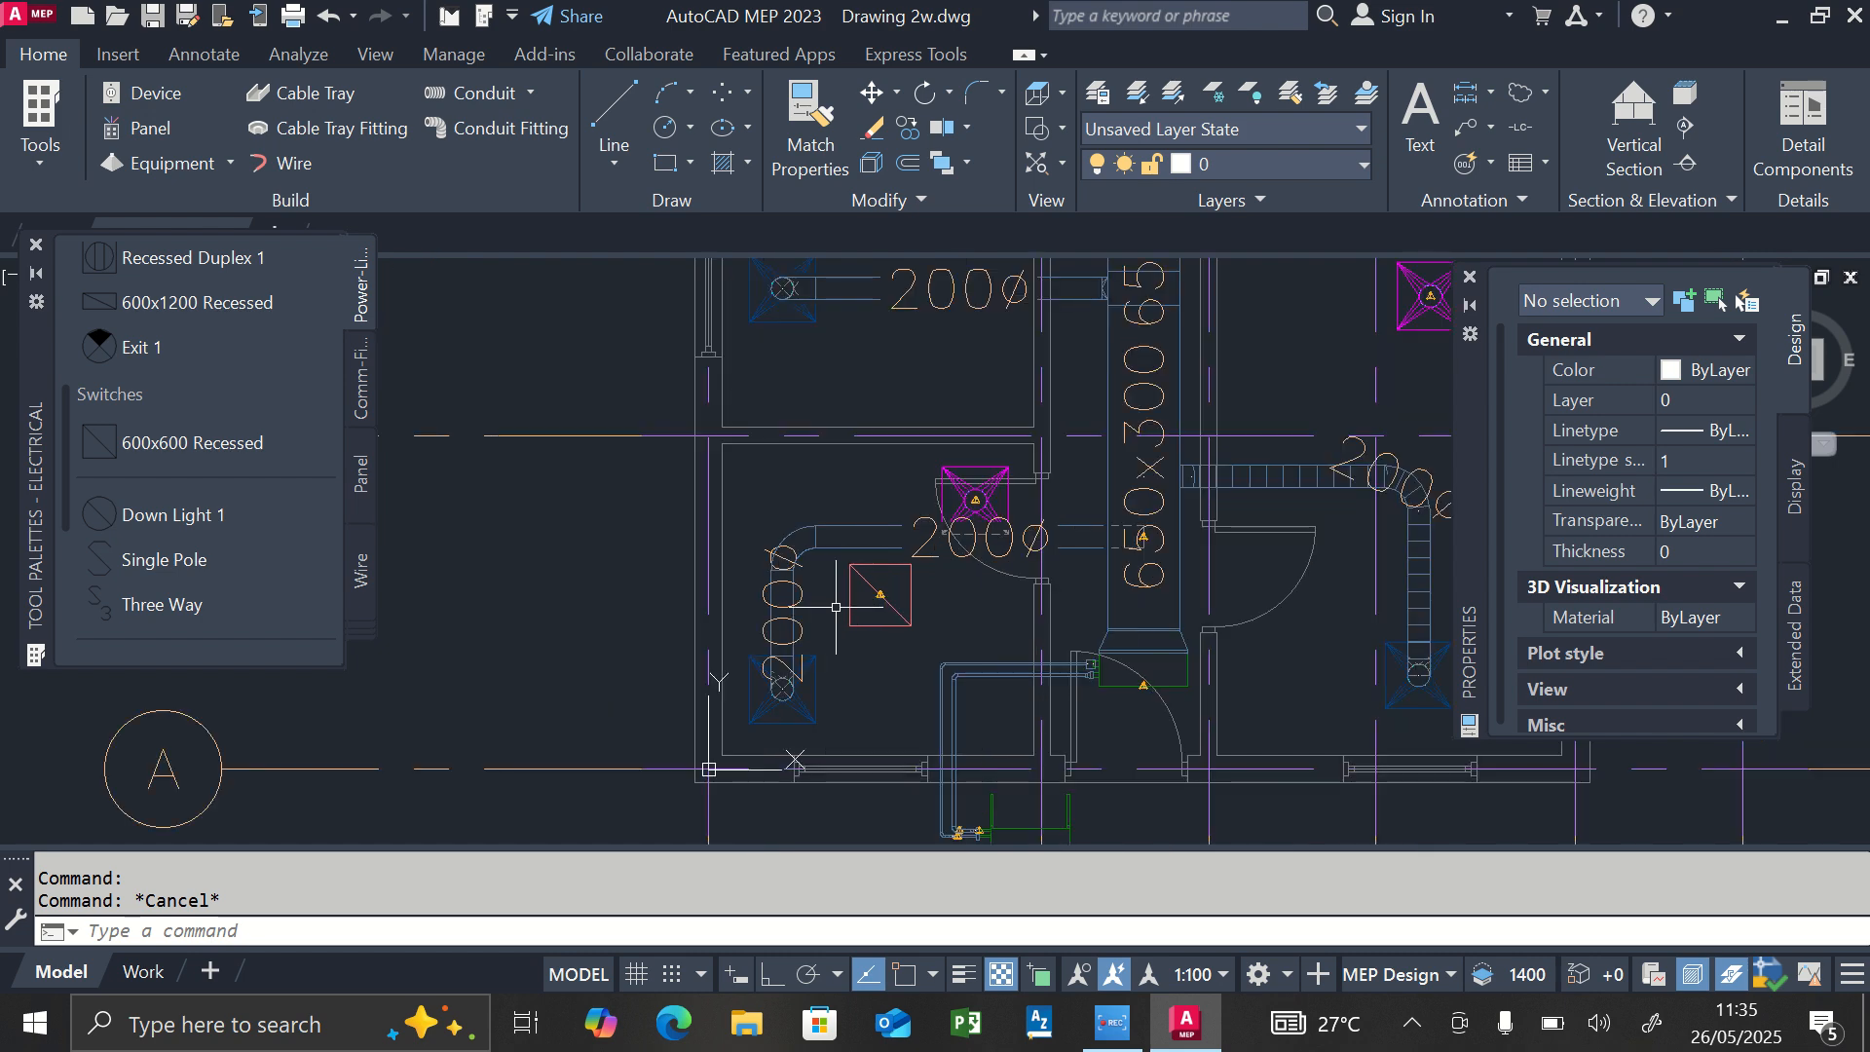
pyautogui.click(891, 606)
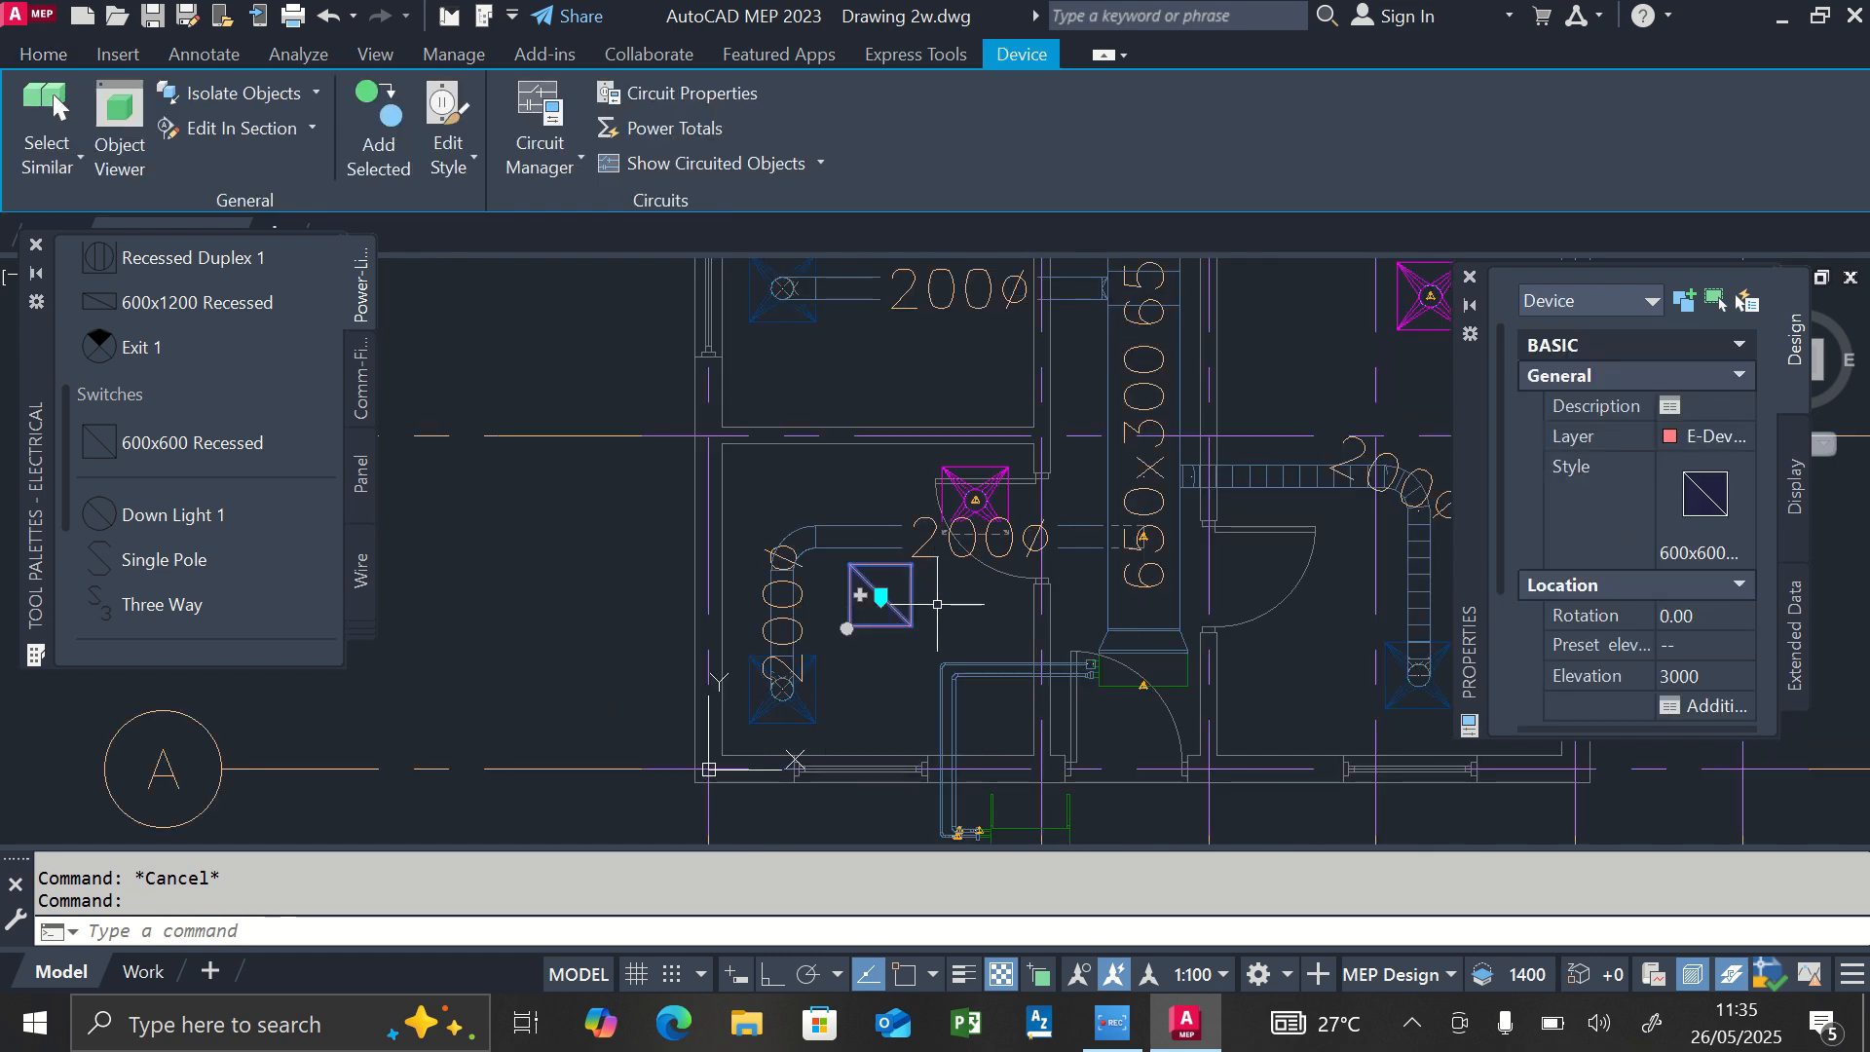
pyautogui.write('CO')
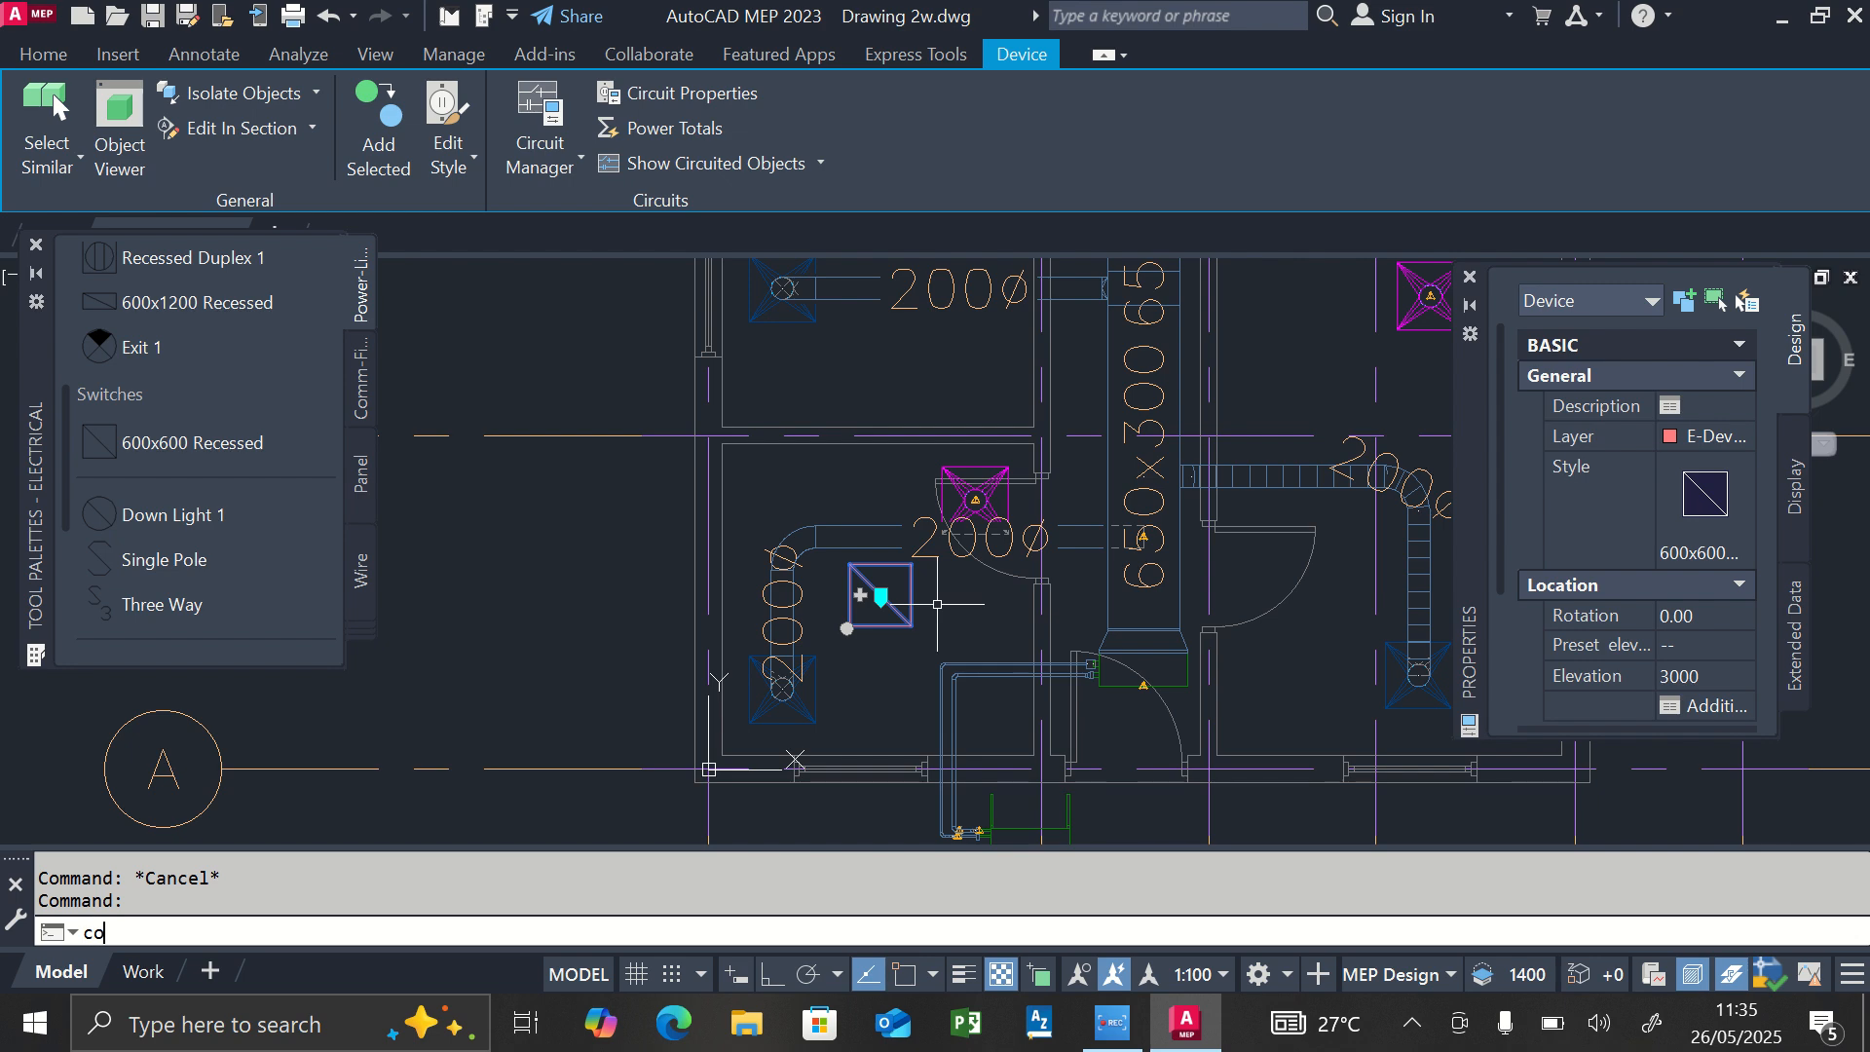
pyautogui.press('Return')
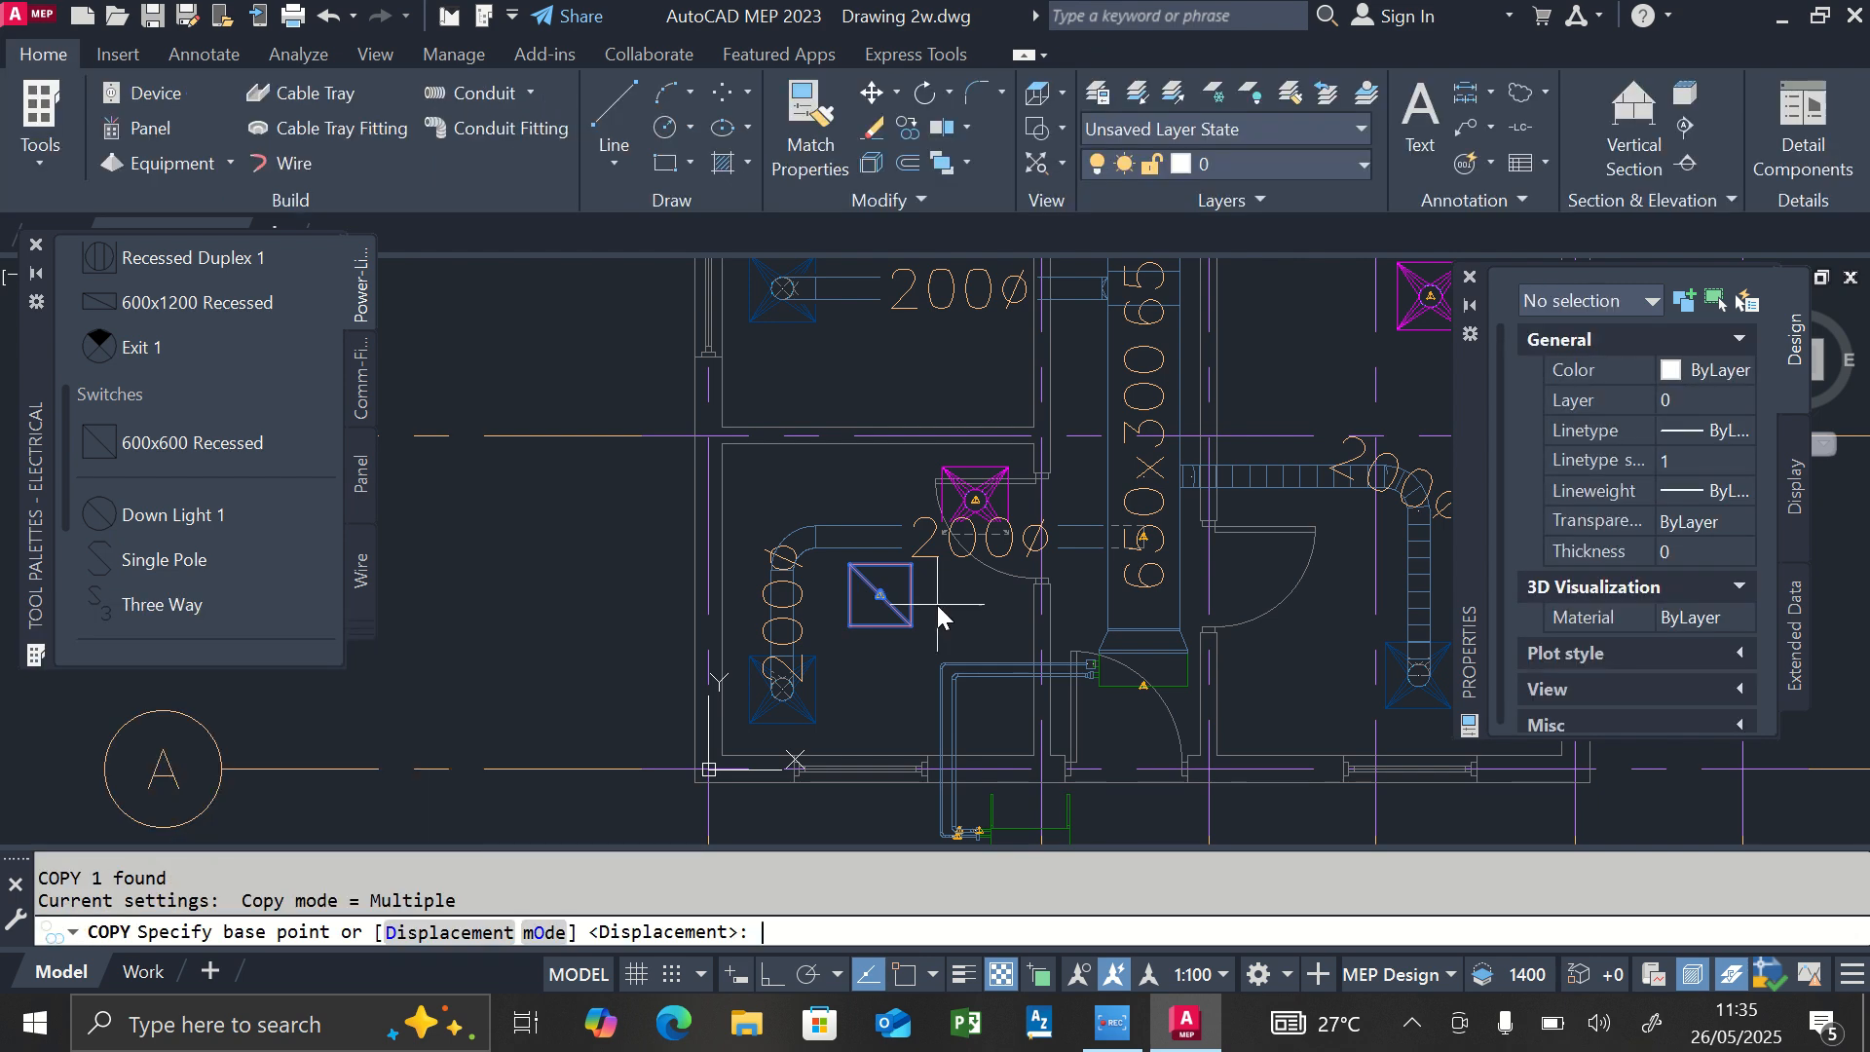
pyautogui.click(881, 595)
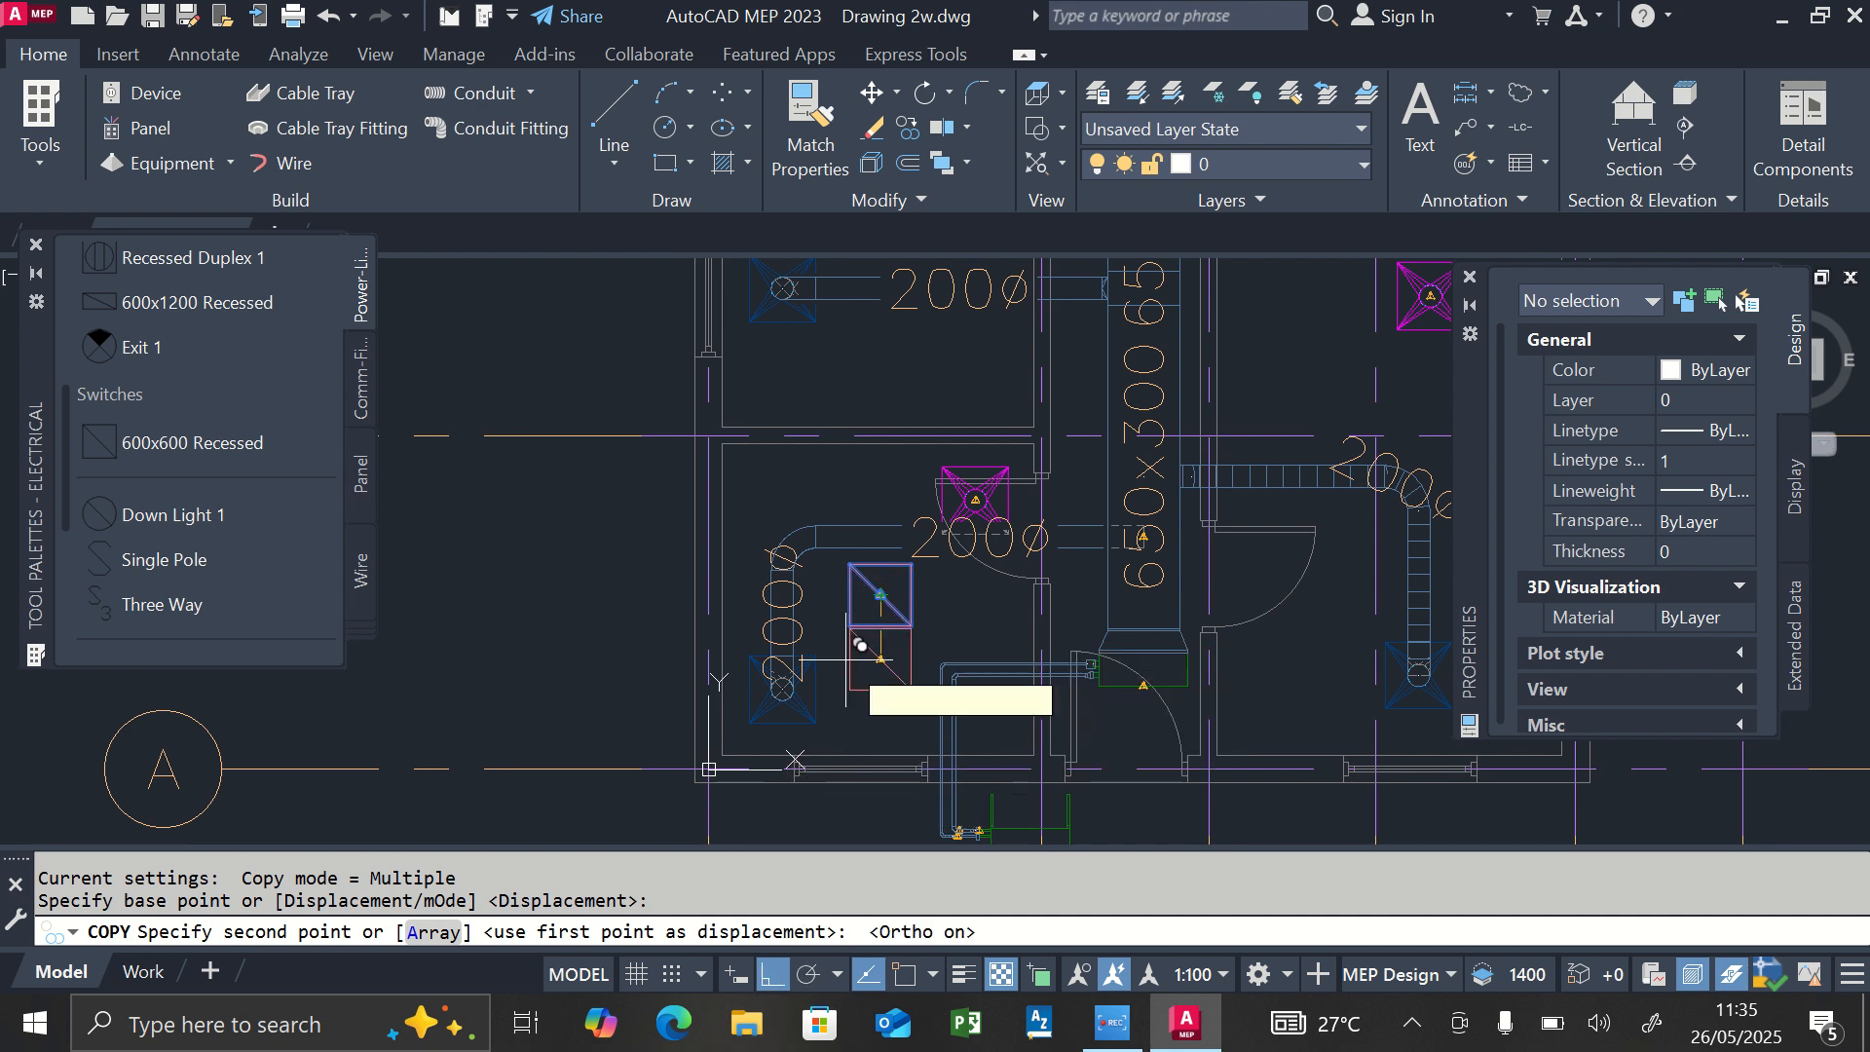
pyautogui.scroll(2, 854, 656)
pyautogui.scroll(-2, 861, 729)
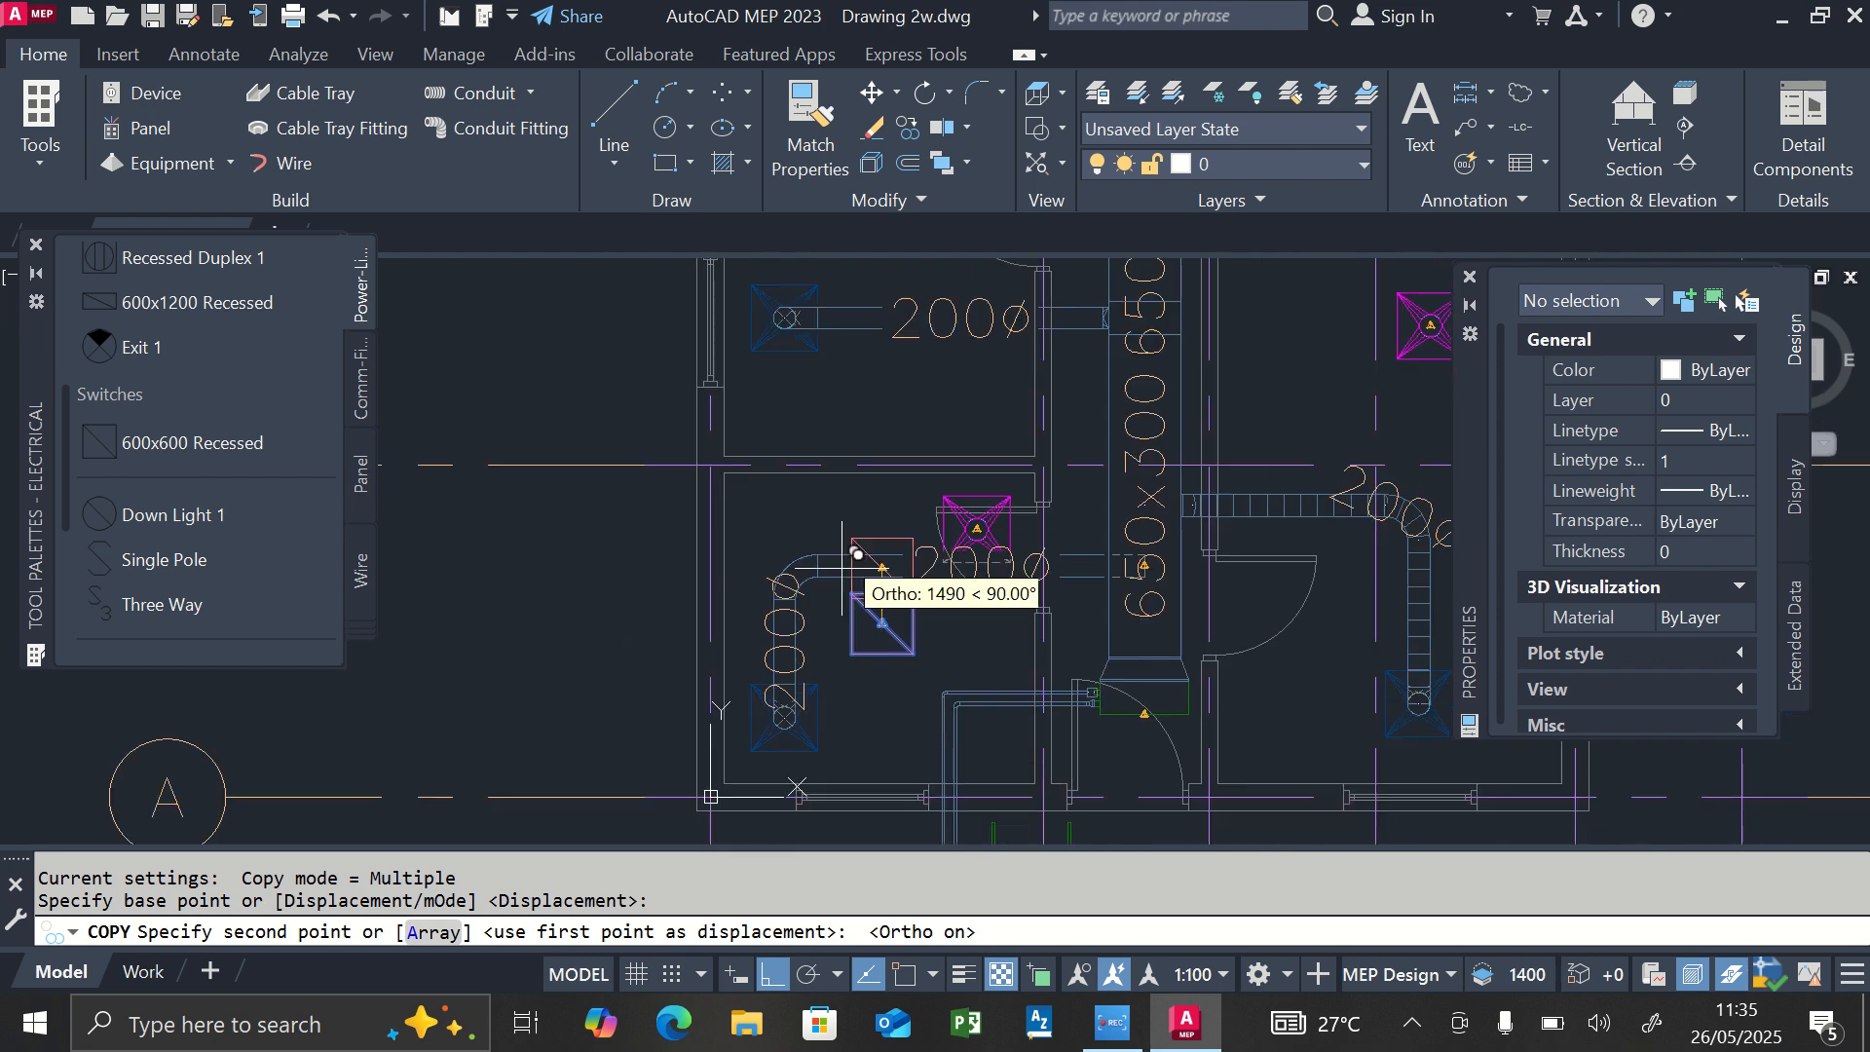
pyautogui.scroll(-2, 870, 623)
pyautogui.scroll(5, 882, 400)
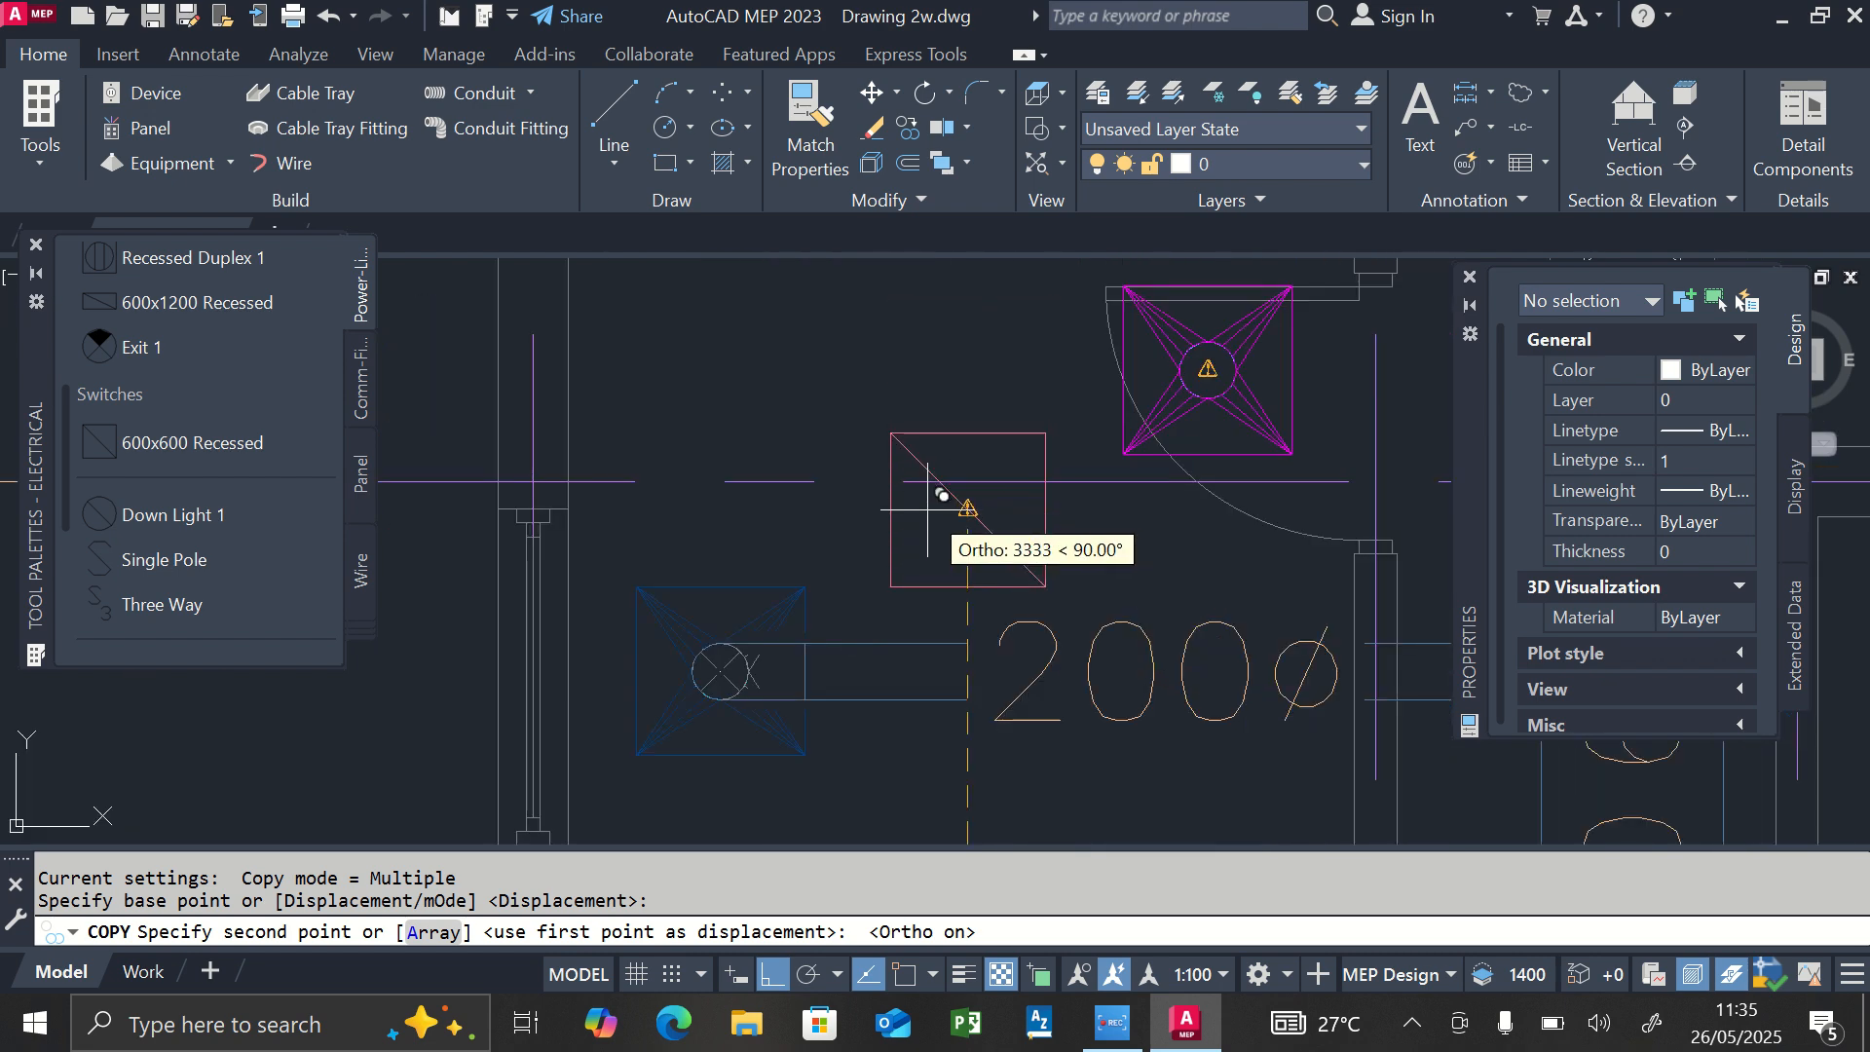
pyautogui.scroll(-5, 943, 545)
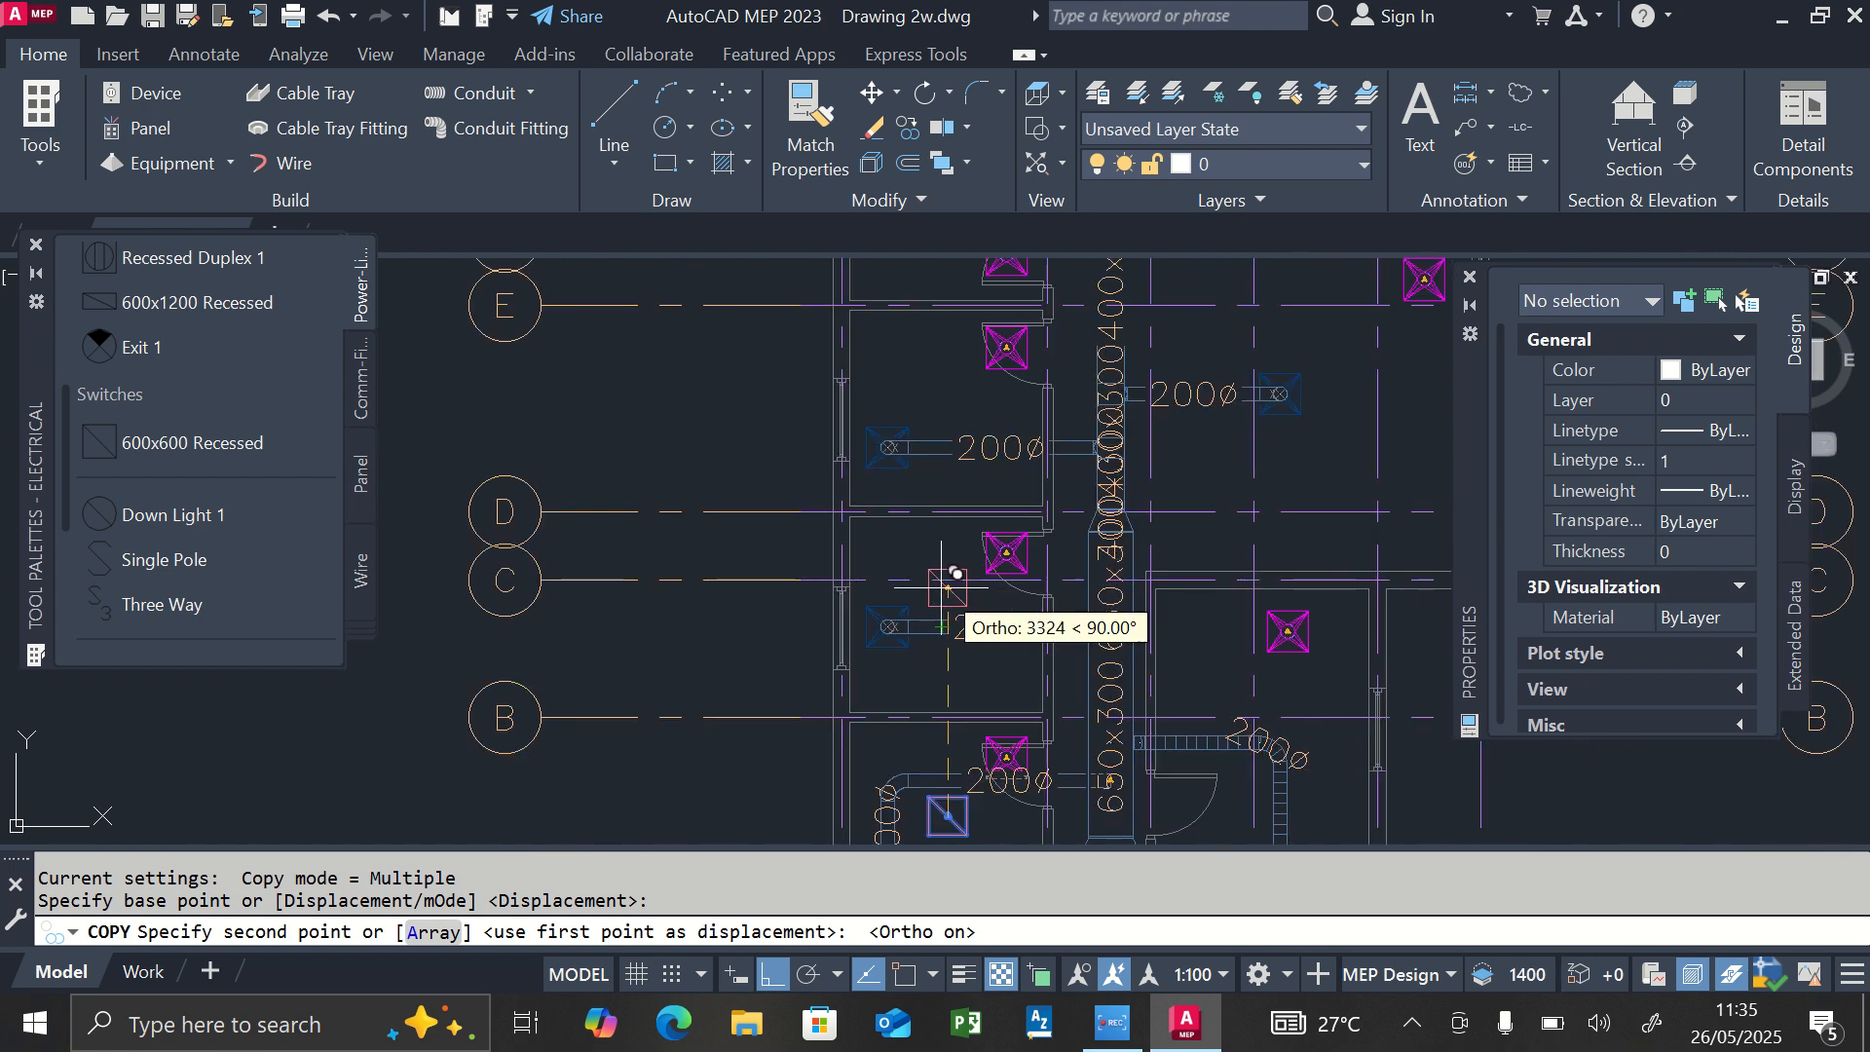
pyautogui.click(947, 584)
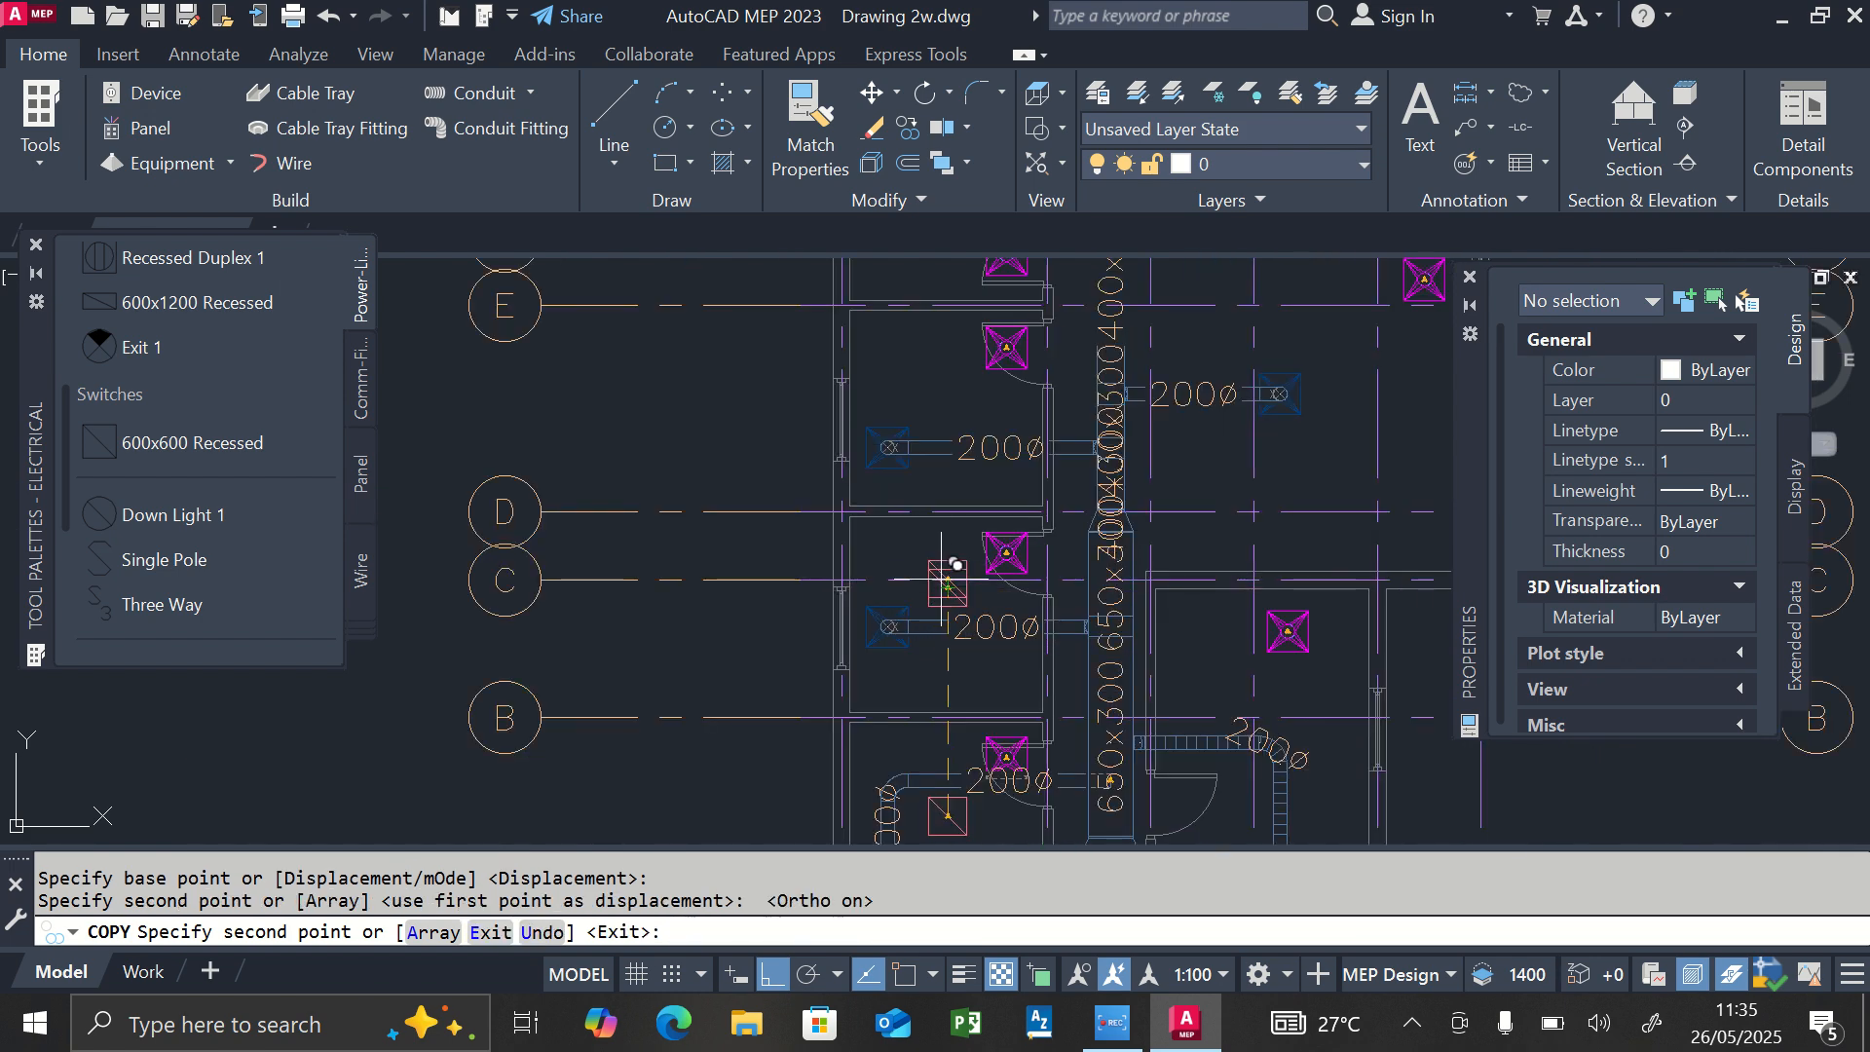
# Place two more light copies straight up in line, in the room between grid lines D and E and the room below grid line G.
pyautogui.click(948, 389)
pyautogui.scroll(-4, 940, 482)
pyautogui.scroll(4, 948, 373)
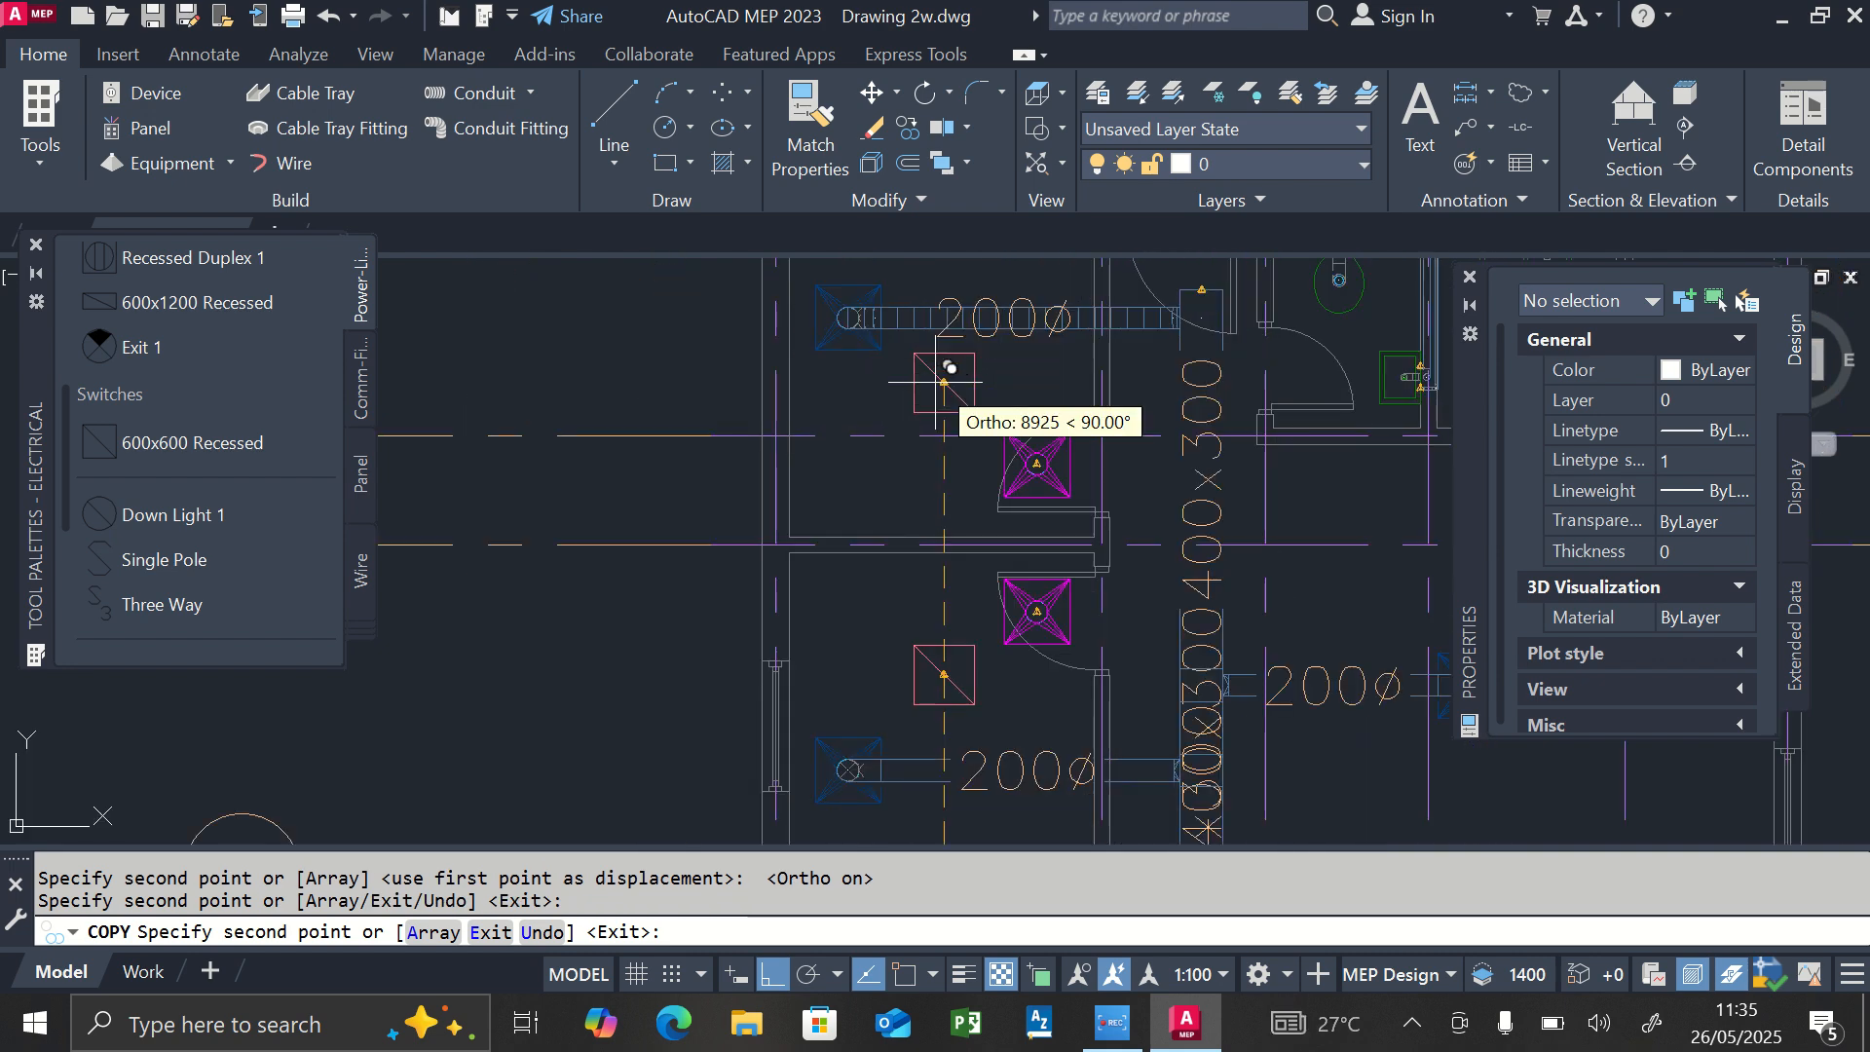
pyautogui.click(944, 388)
# Copy the light about 4320 horizontally into the room between grid lines A and C, and, with Ortho off, beside that room's magenta diffuser.
pyautogui.scroll(-4, 943, 474)
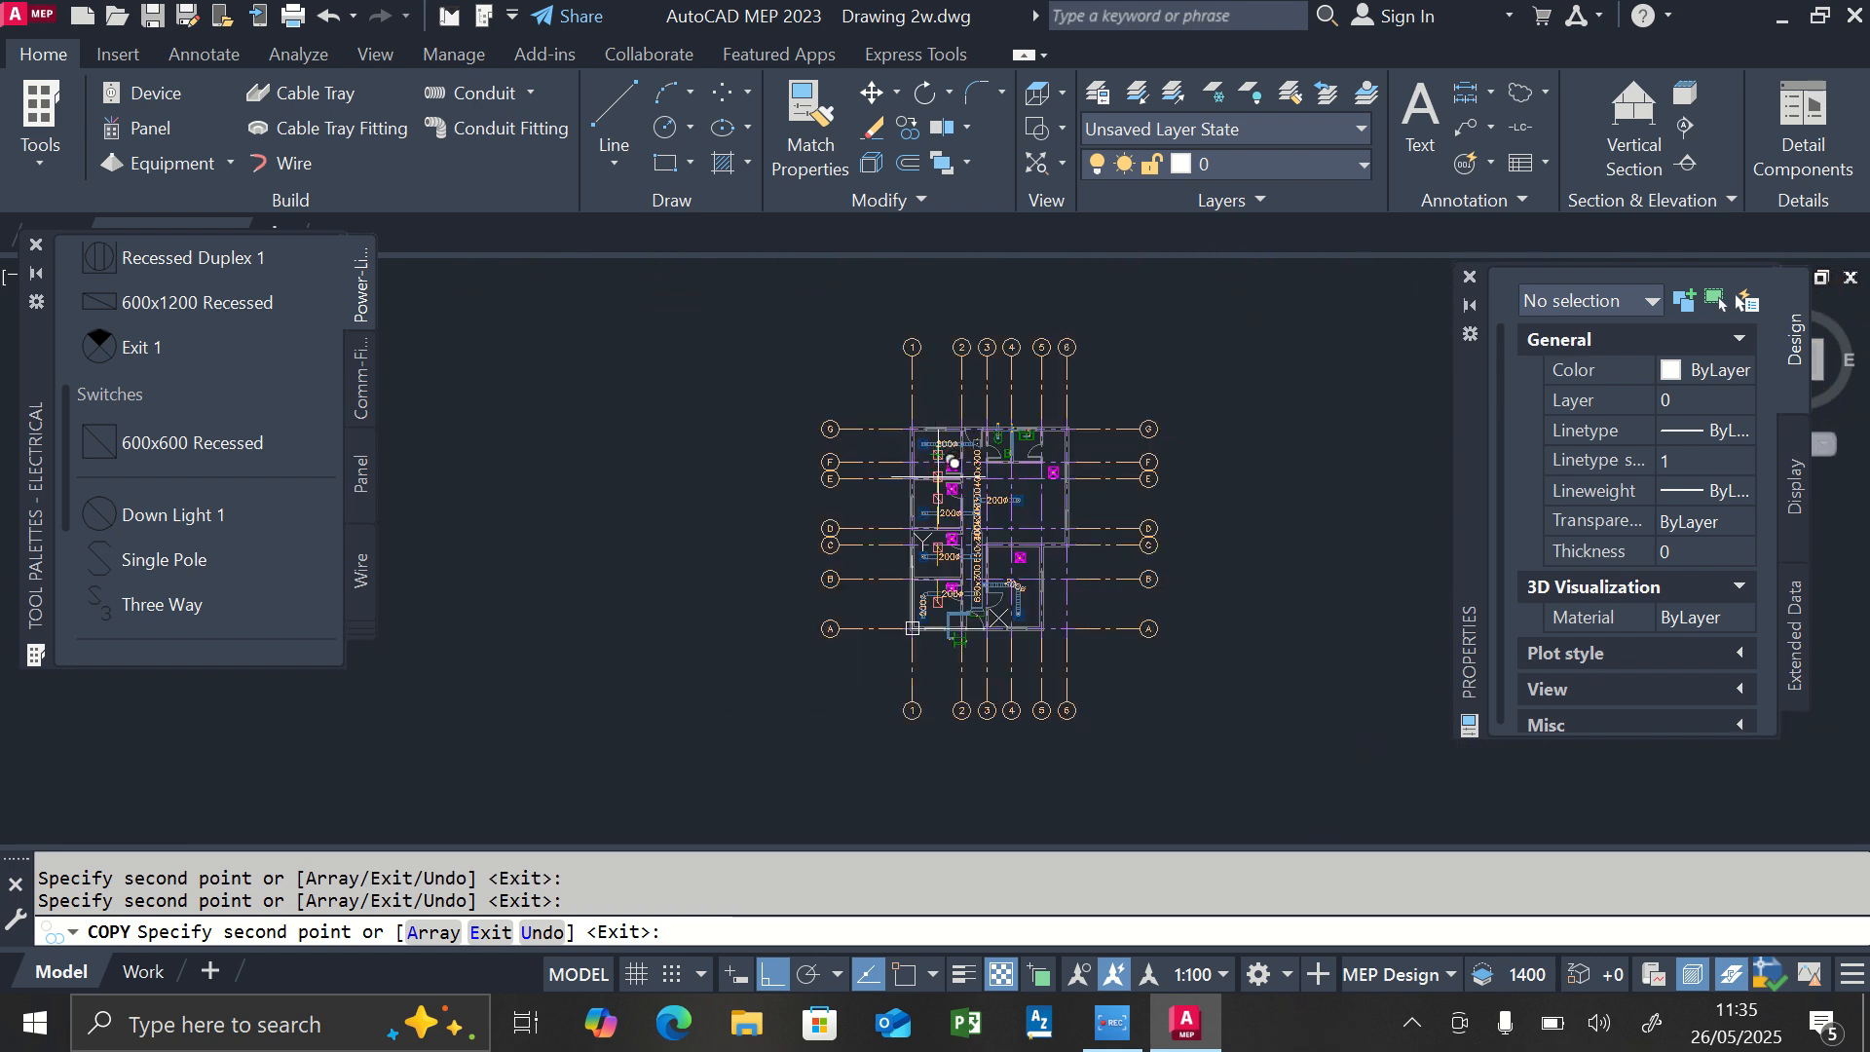
pyautogui.scroll(2, 959, 623)
pyautogui.scroll(5, 1145, 611)
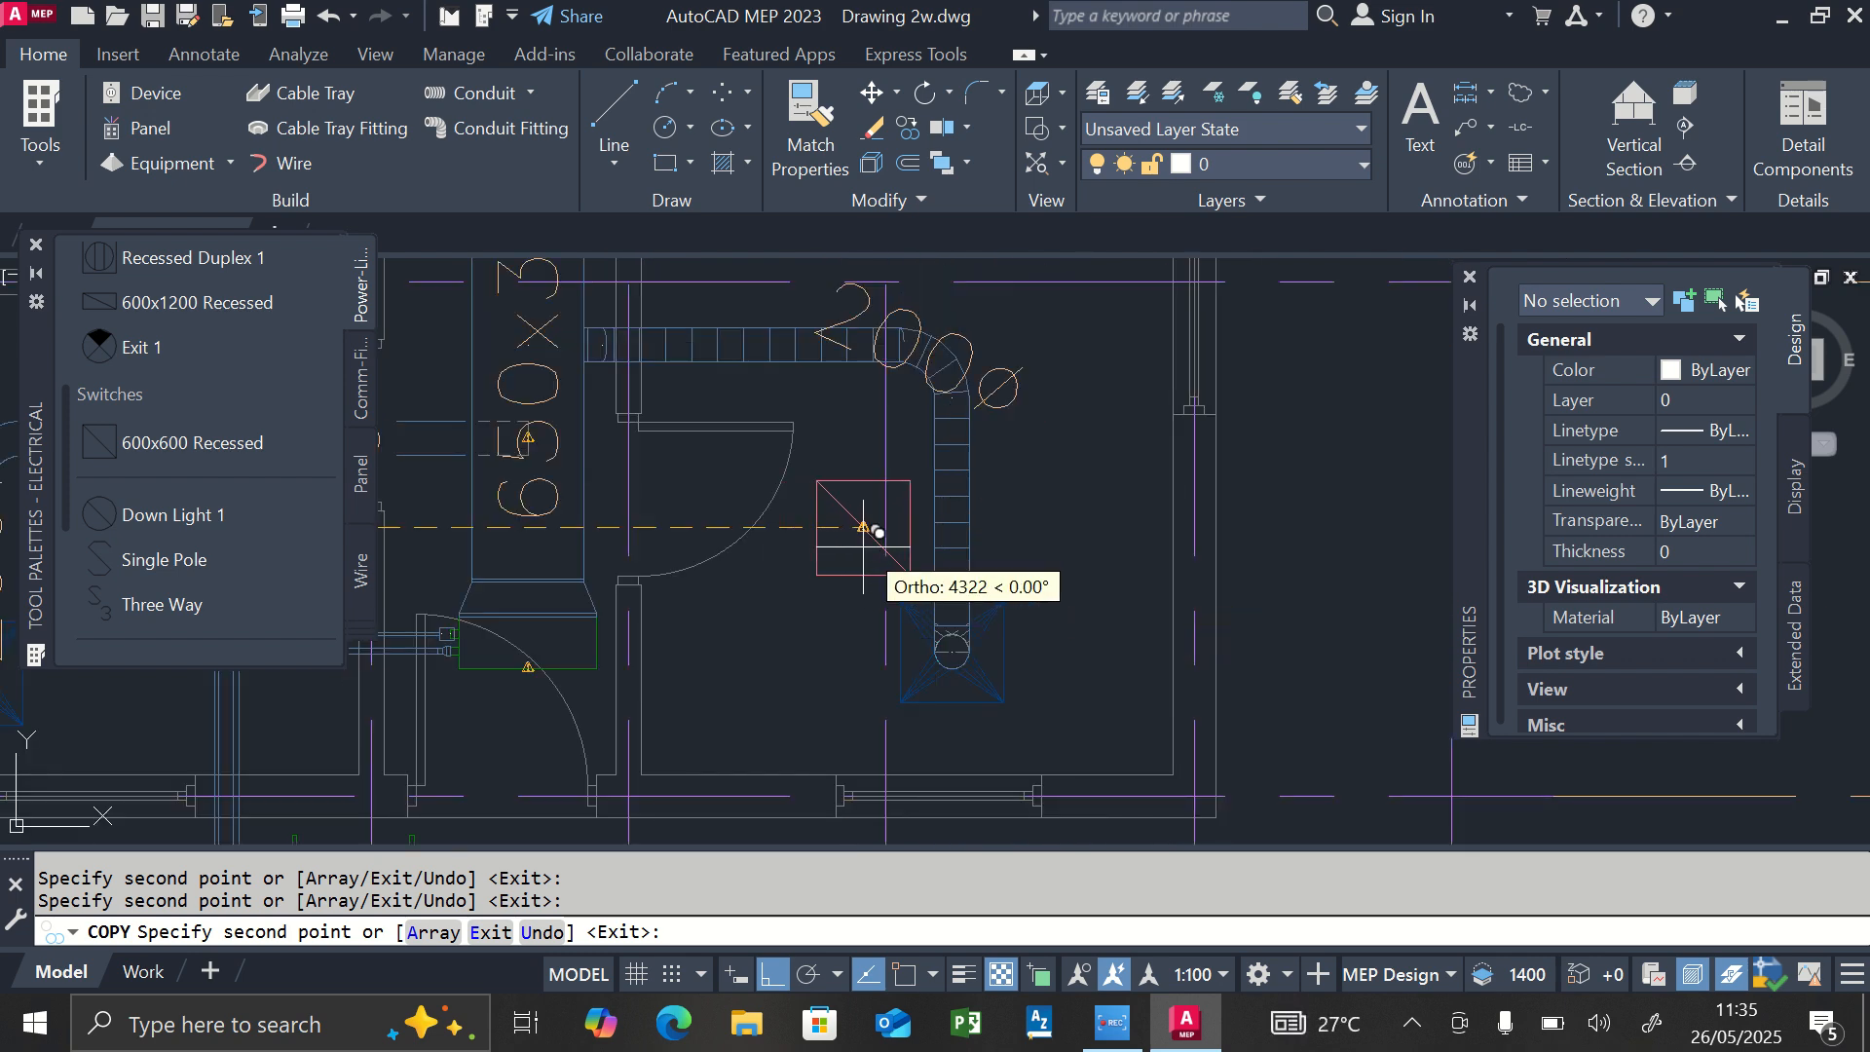
pyautogui.click(863, 527)
pyautogui.click(715, 527)
pyautogui.click(775, 973)
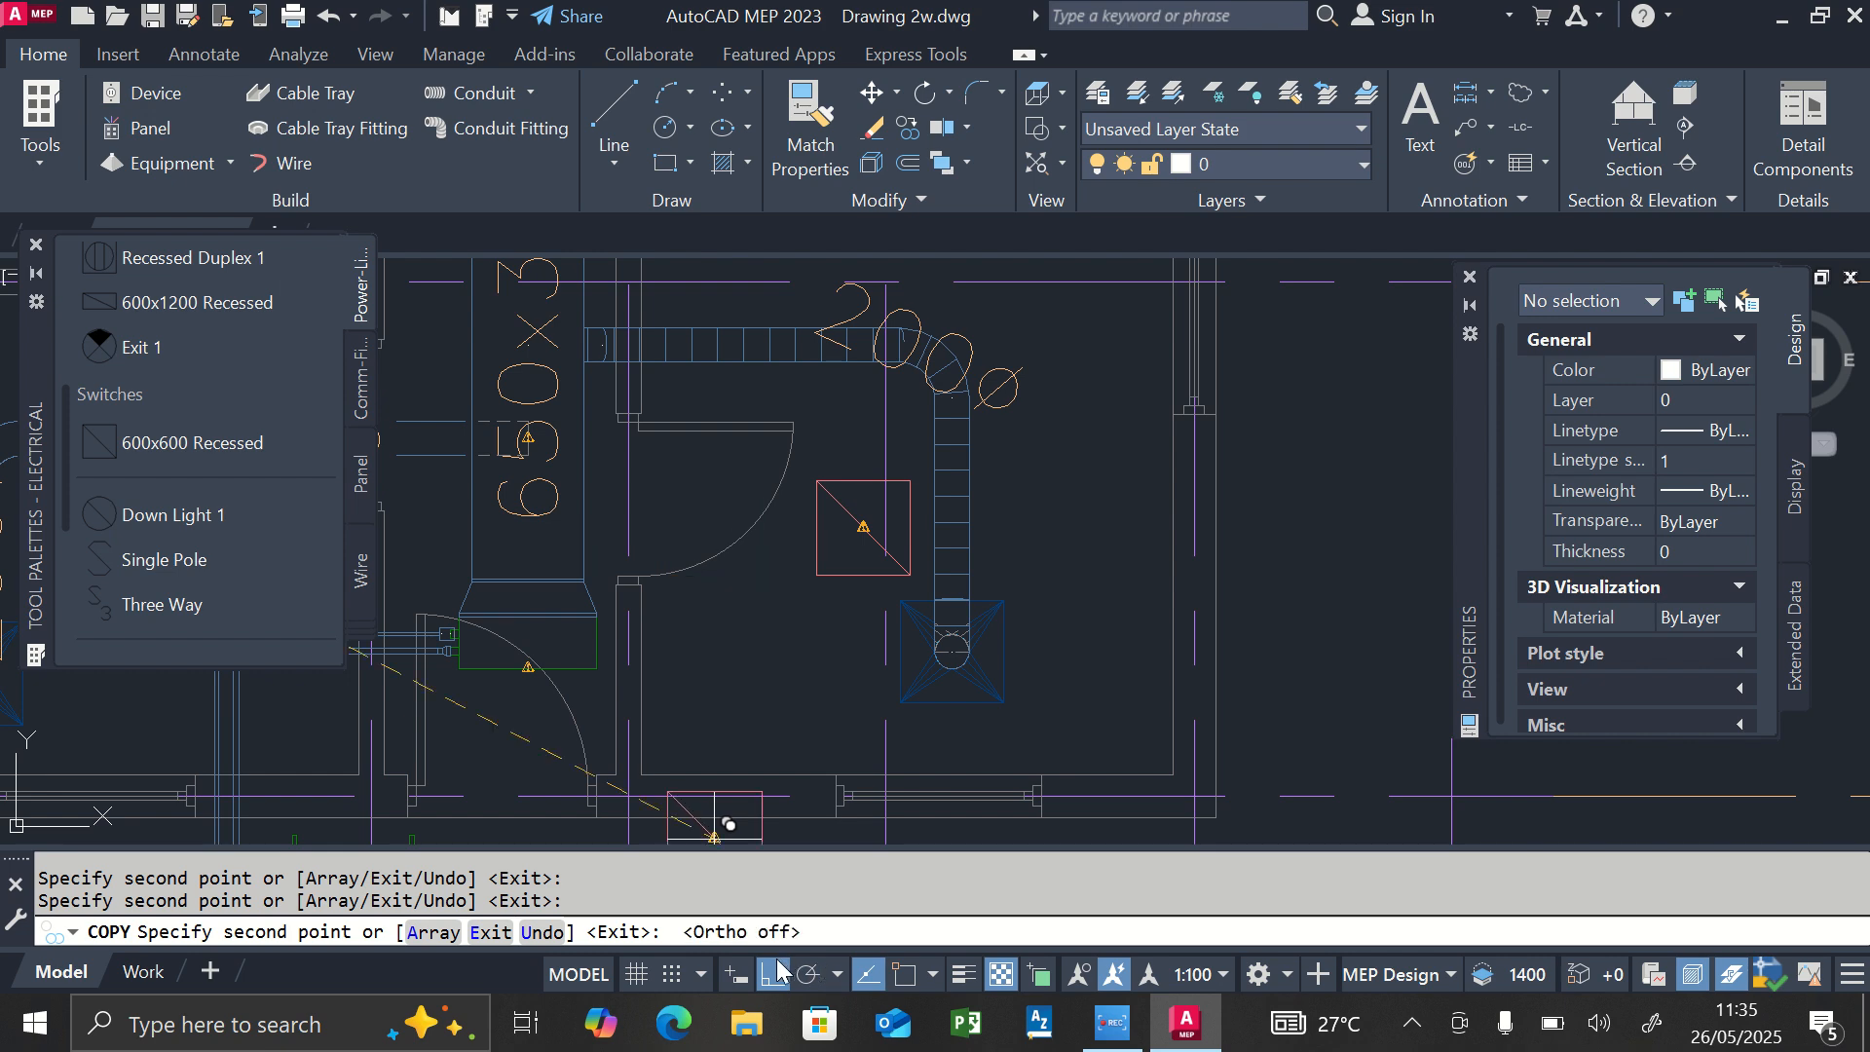
pyautogui.scroll(-3, 838, 750)
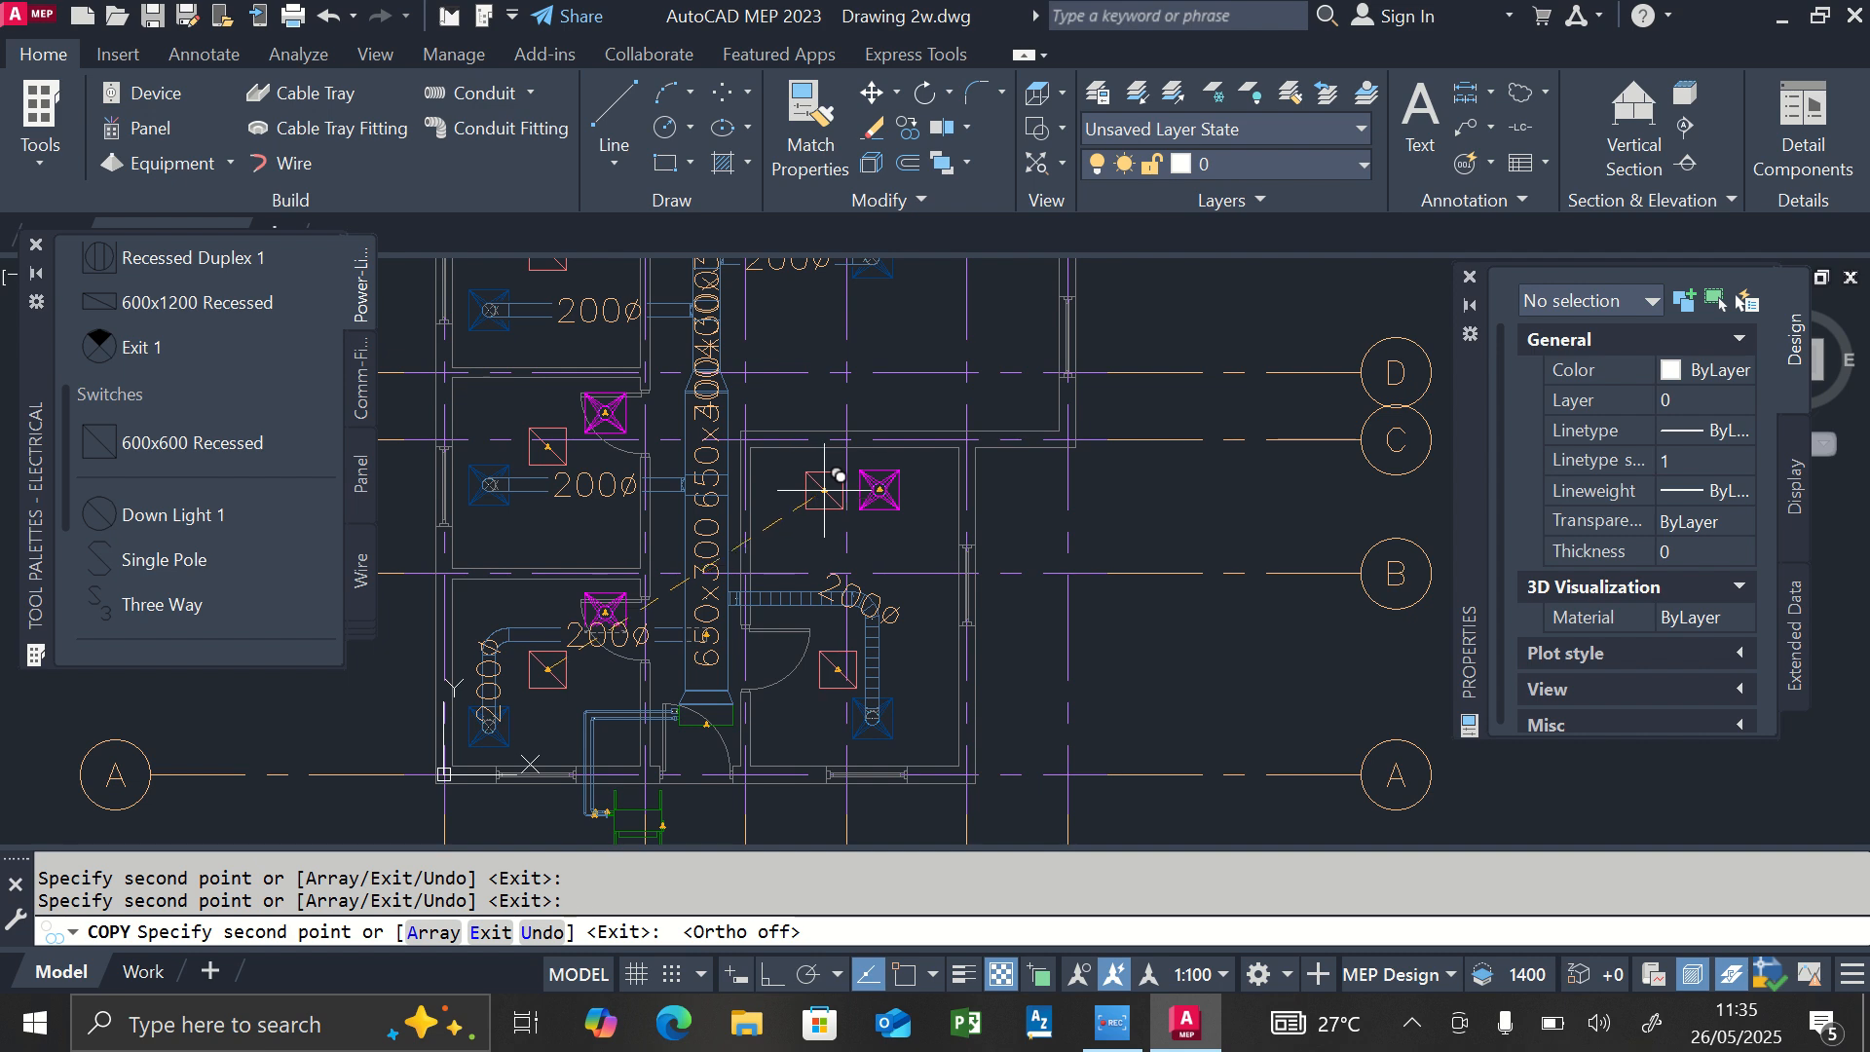
# Place two light copies in the large room, one just below grid line D and one directly above it between grid lines E and F.
pyautogui.scroll(-5, 856, 659)
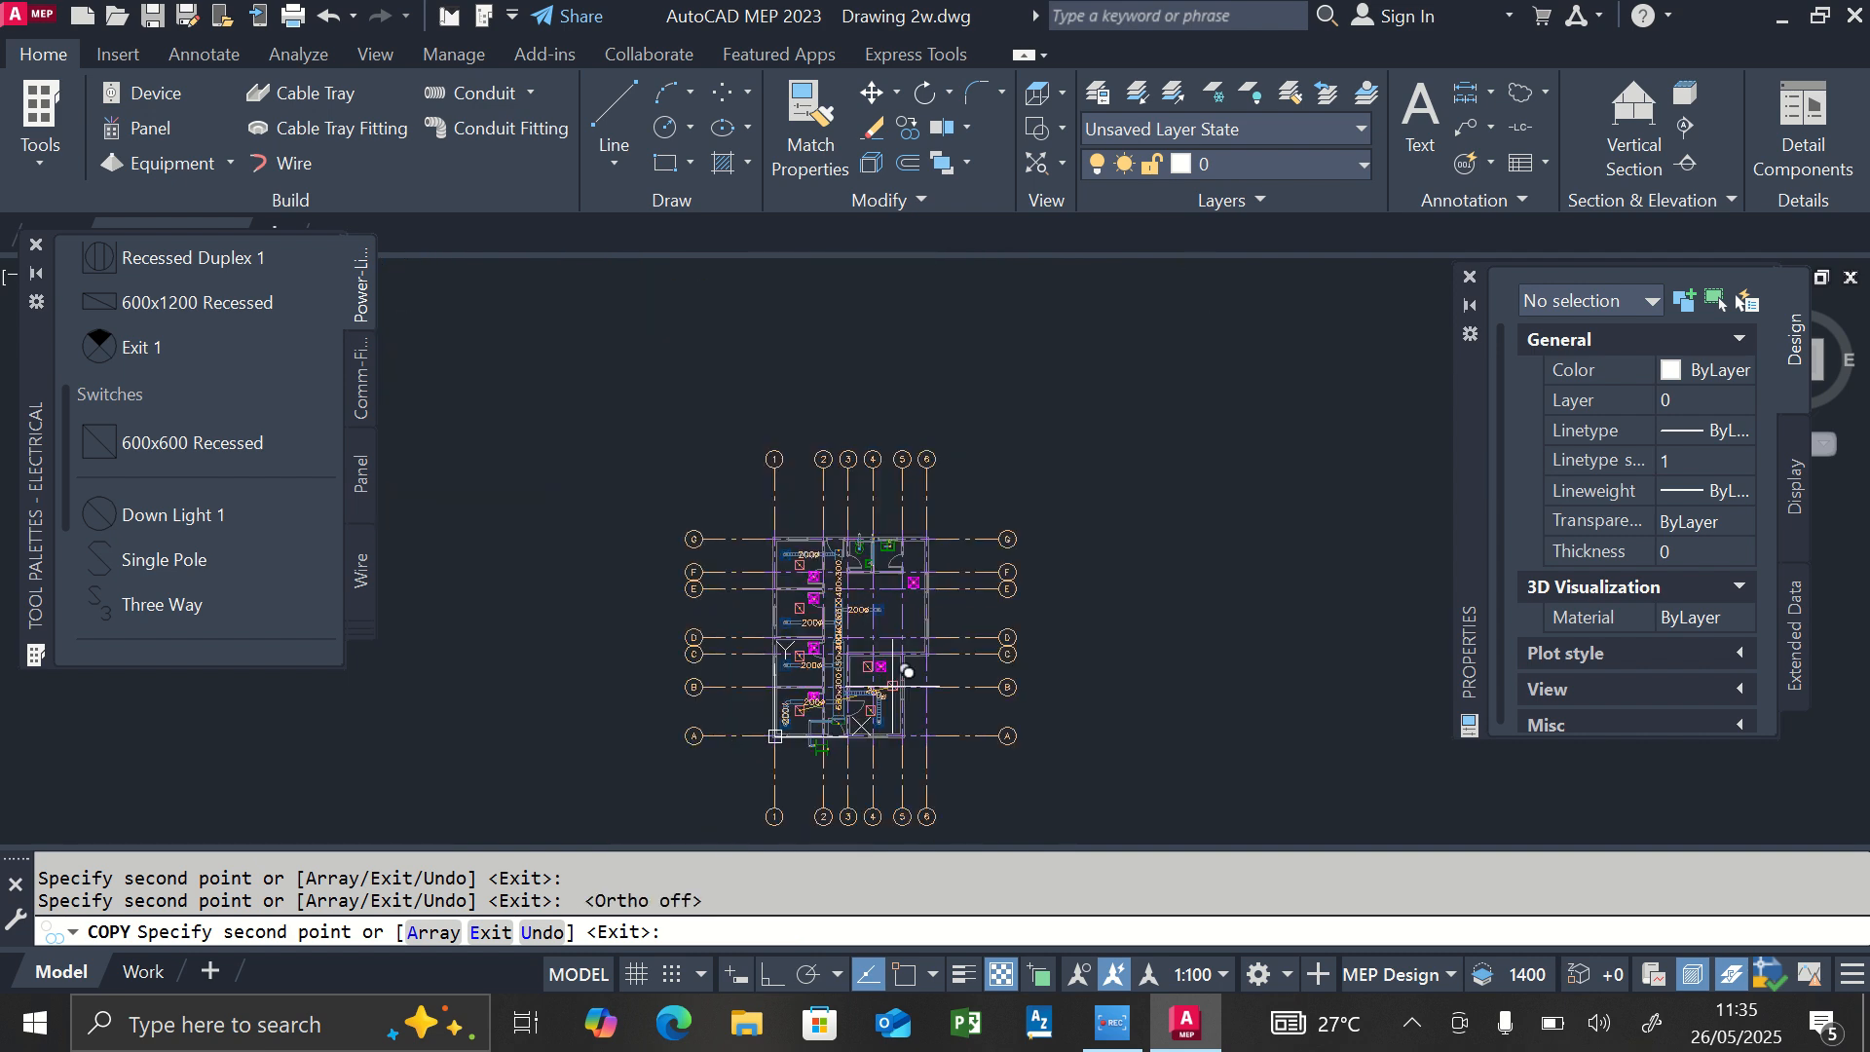
pyautogui.scroll(5, 913, 597)
pyautogui.scroll(2, 912, 597)
pyautogui.scroll(-4, 911, 584)
pyautogui.scroll(2, 857, 585)
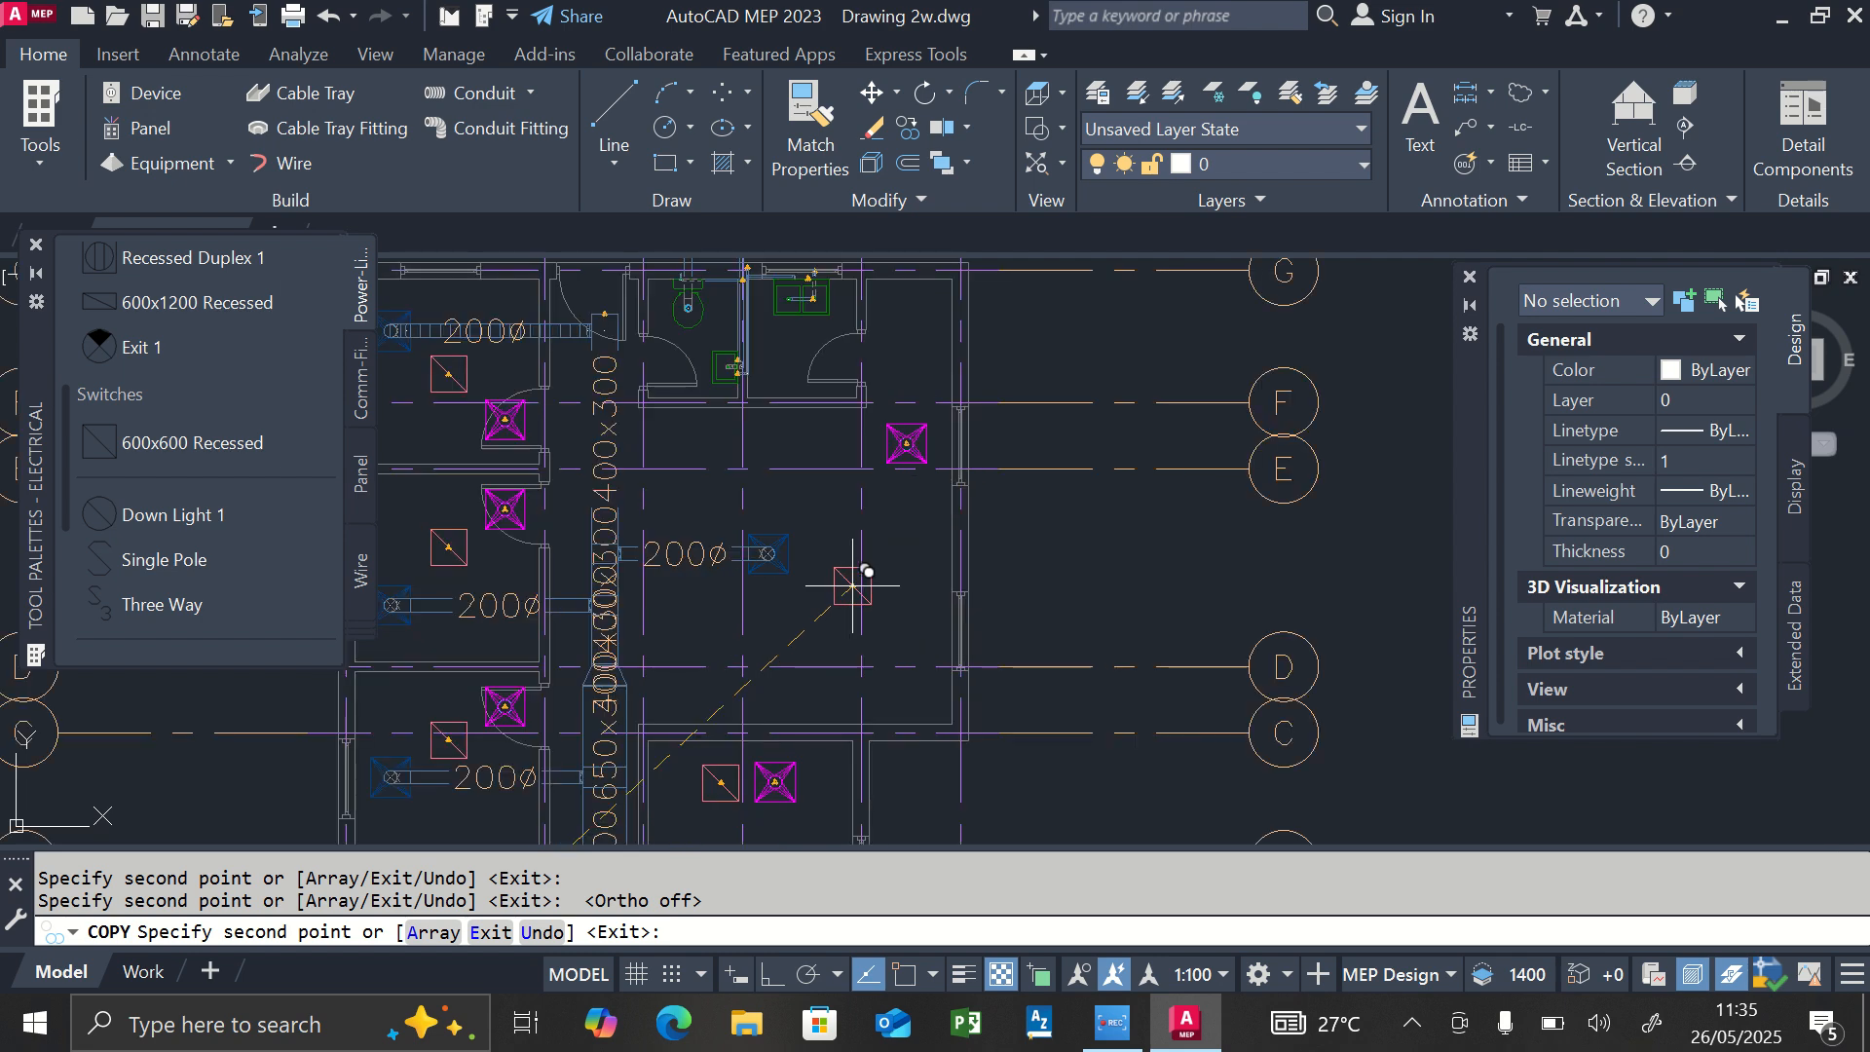
pyautogui.click(792, 686)
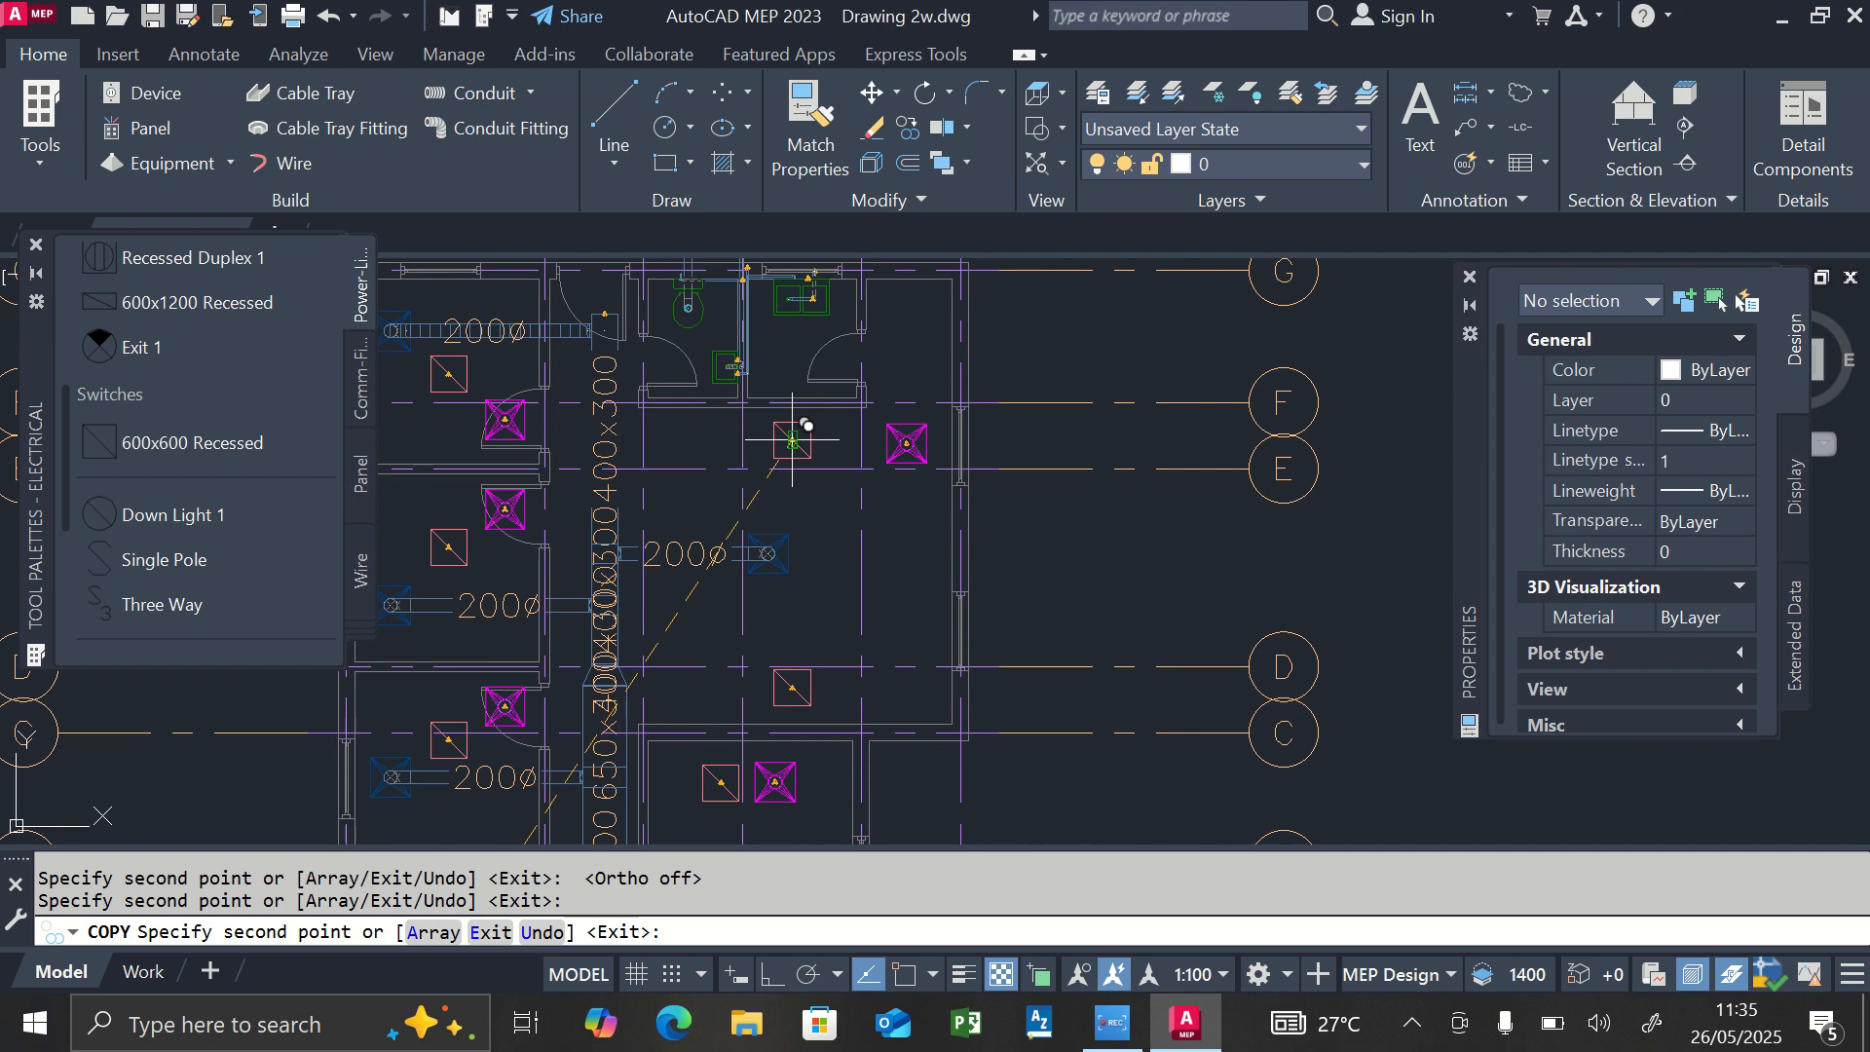
pyautogui.click(792, 440)
# Place light copies in the double-sink room, the toilet room and the open area beside them below grid line G, then end the copying.
pyautogui.scroll(-2, 877, 526)
pyautogui.scroll(2, 837, 419)
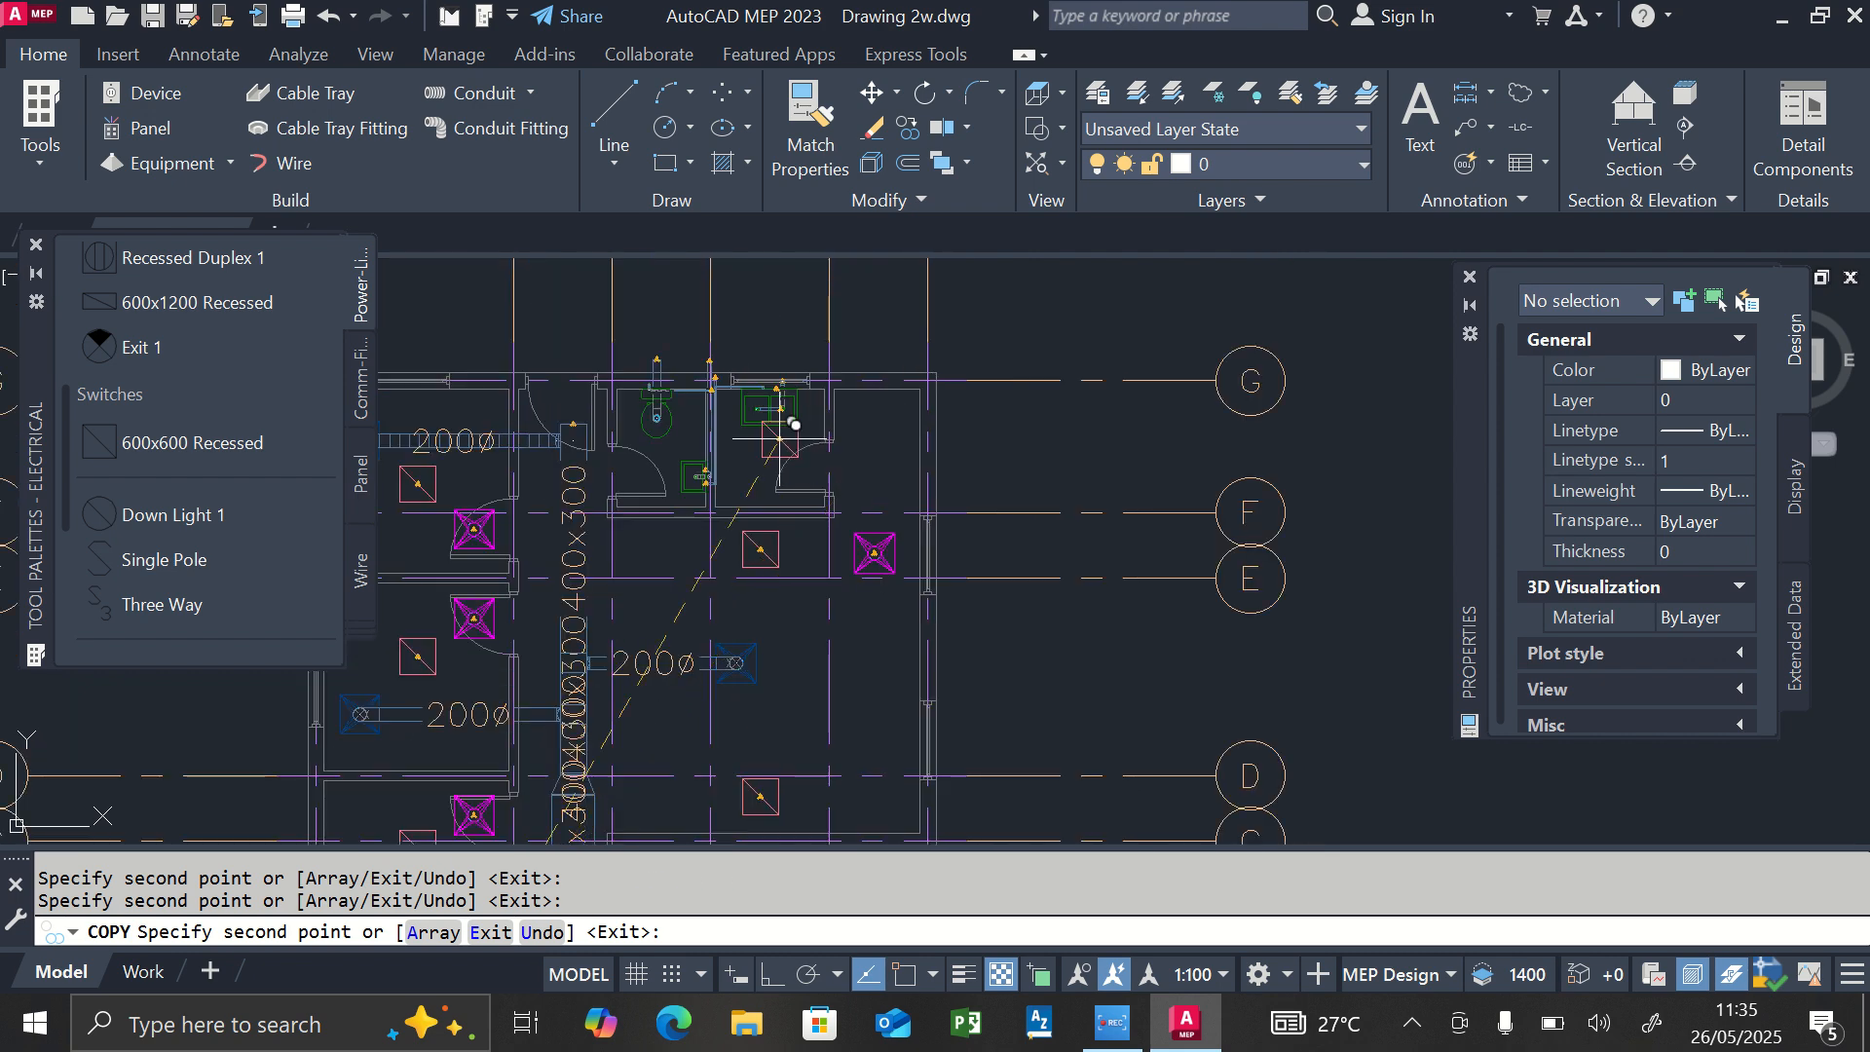
pyautogui.scroll(3, 741, 433)
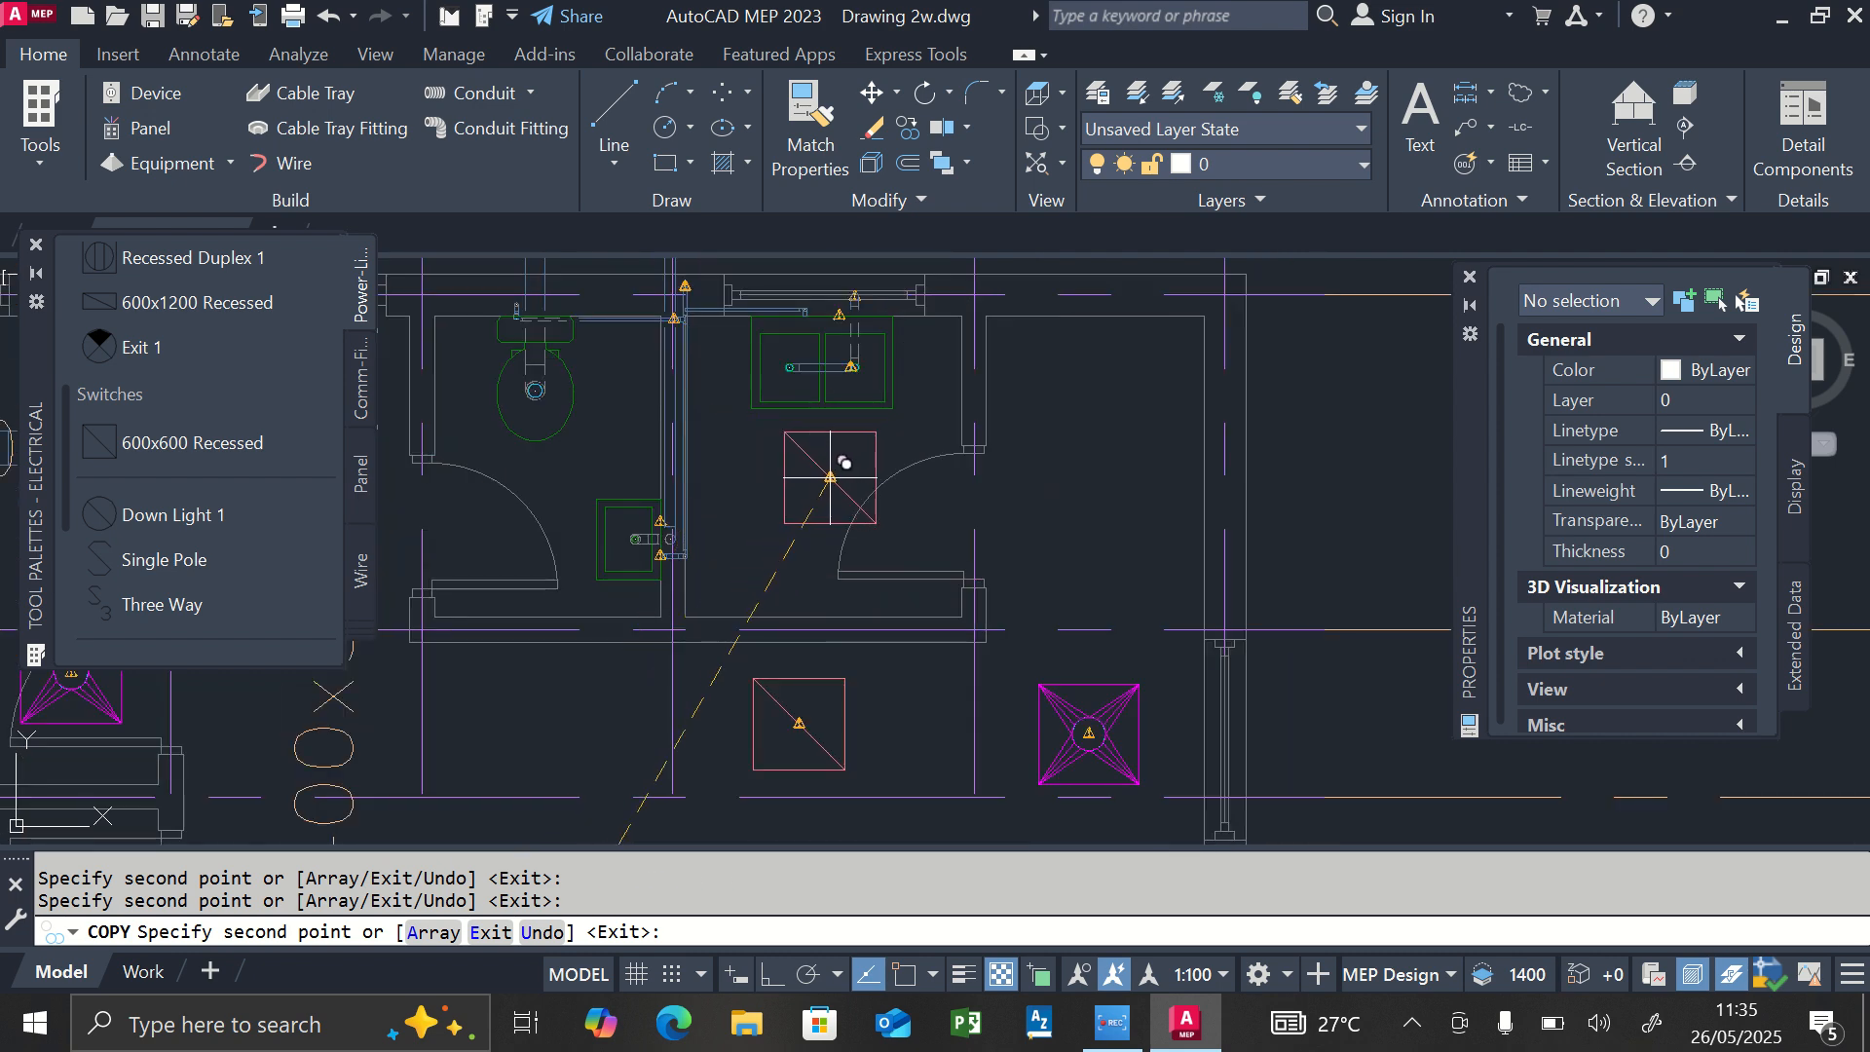
pyautogui.click(830, 478)
pyautogui.click(532, 477)
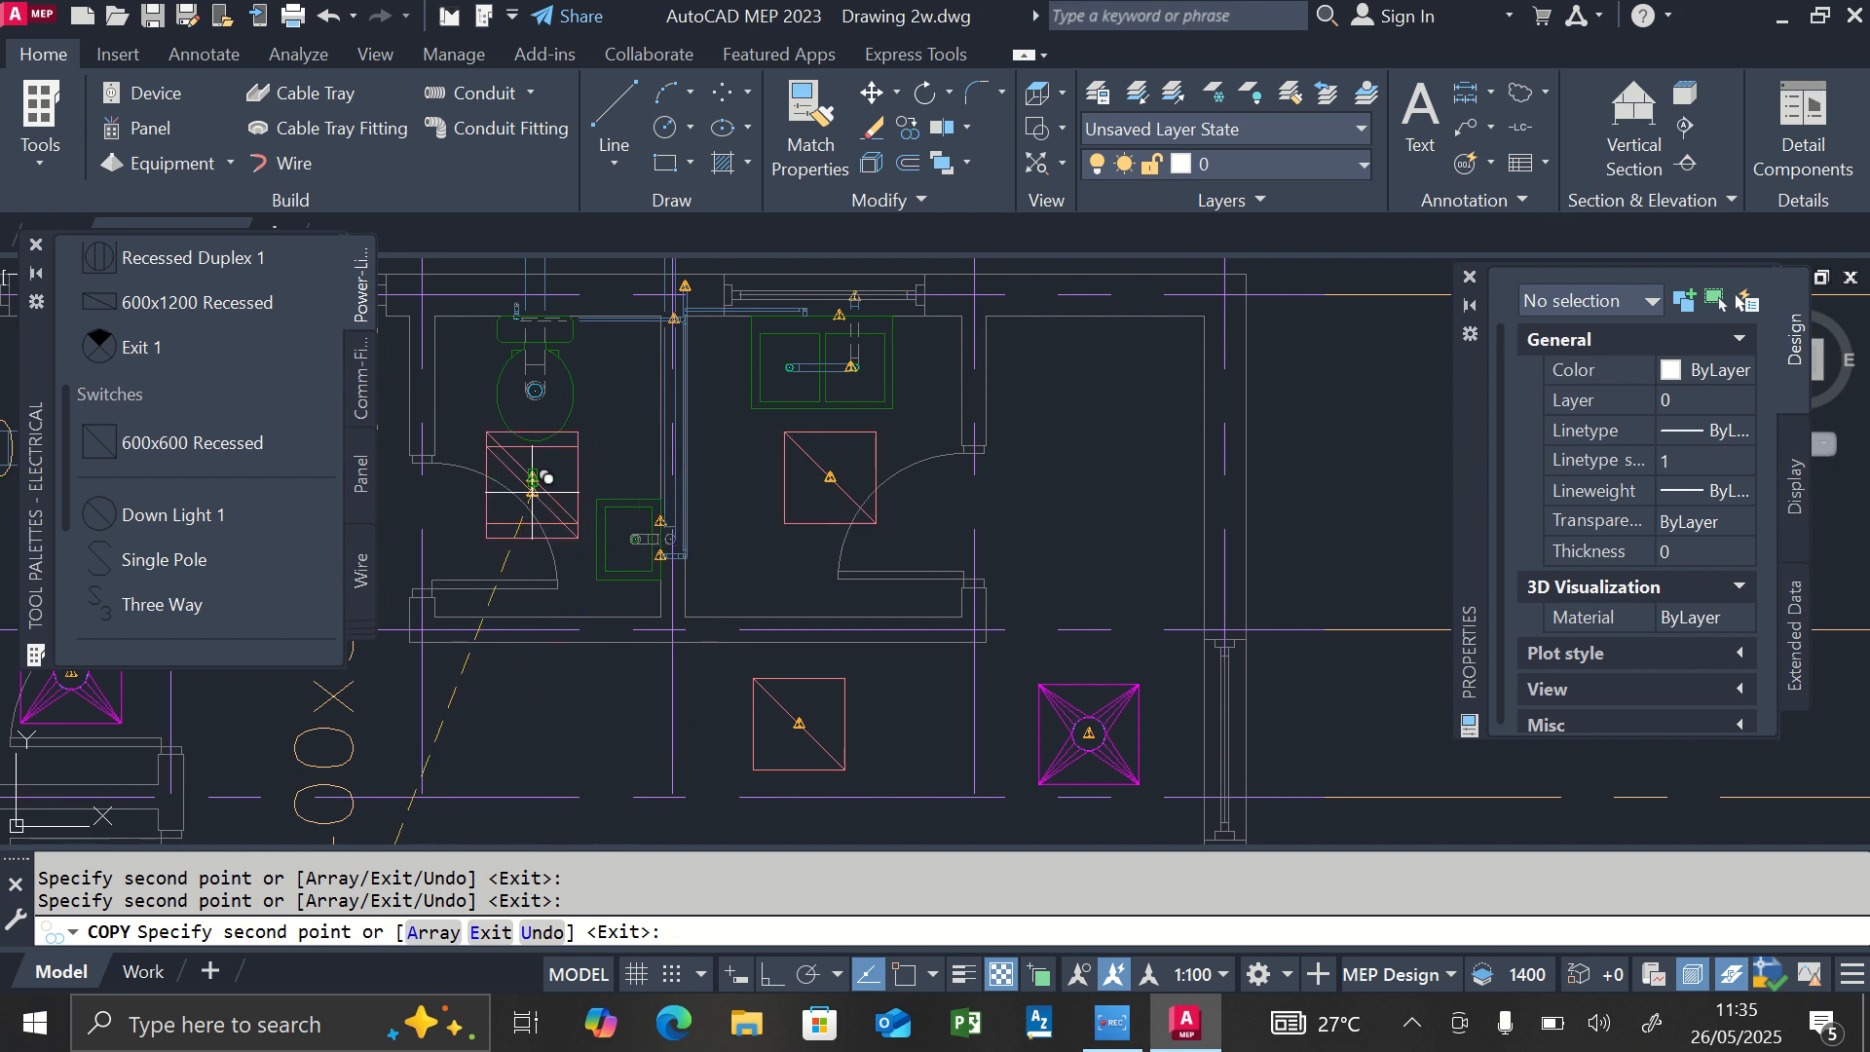
pyautogui.click(1108, 465)
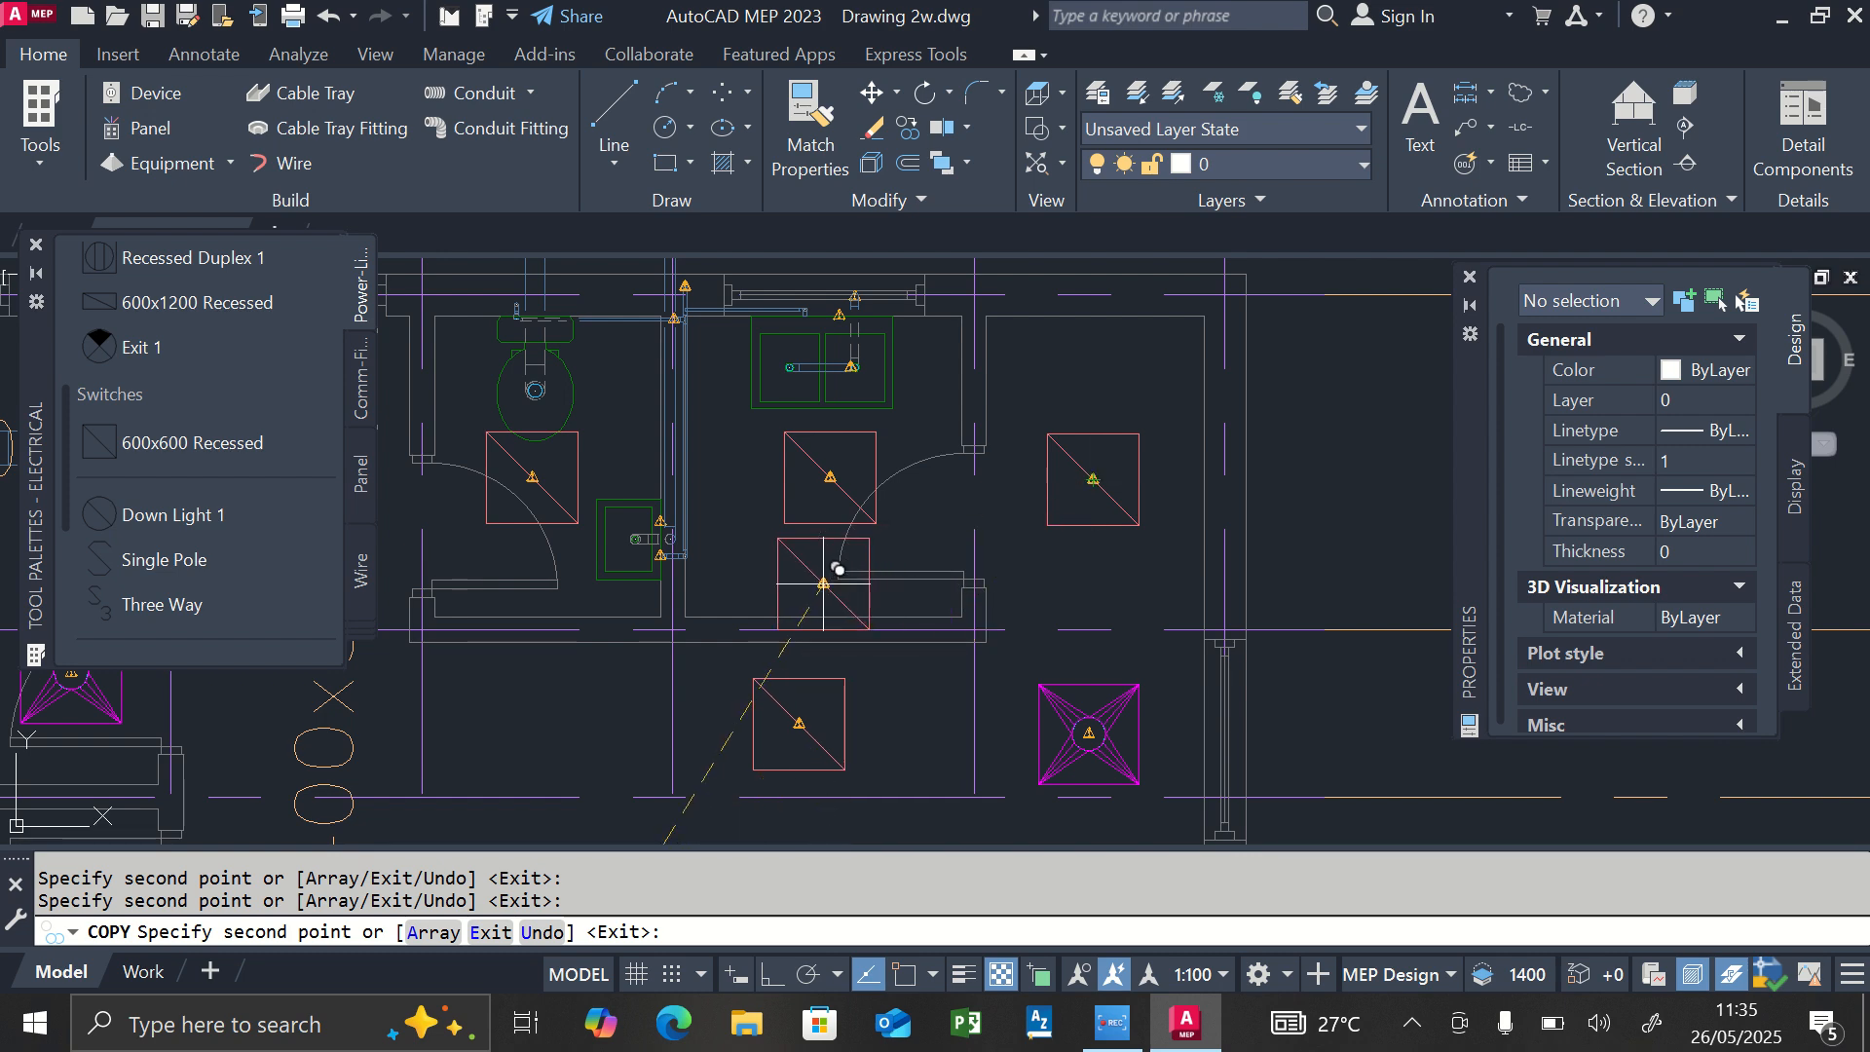
pyautogui.press('Escape')
pyautogui.scroll(-2, 833, 517)
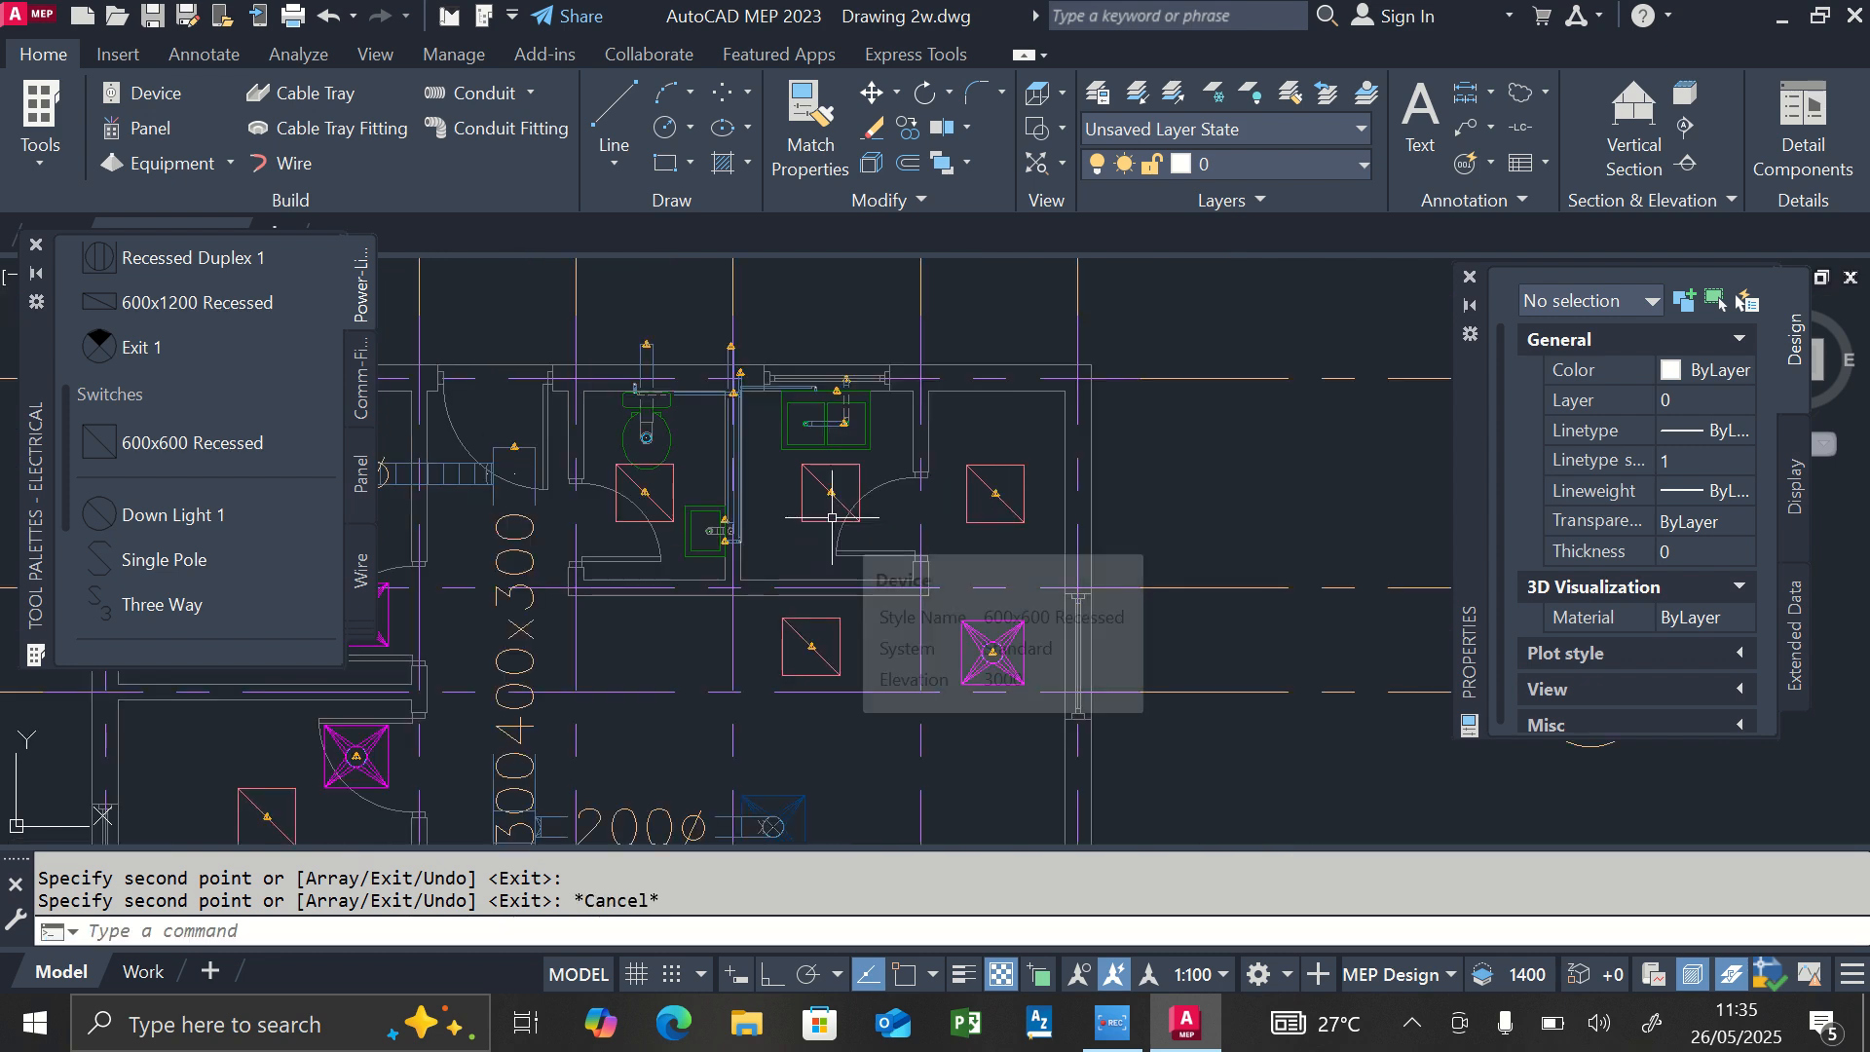